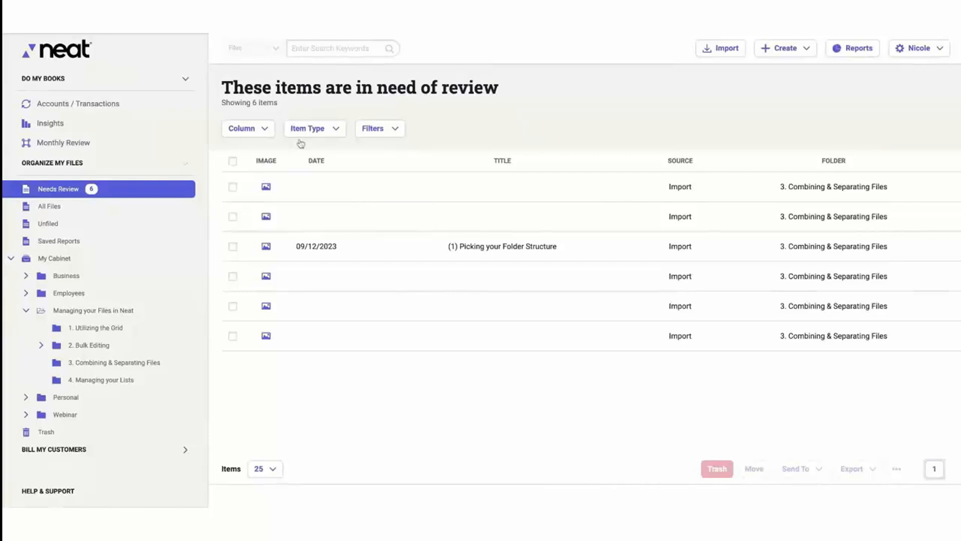
Open the lowes receipt from the folder 4. Managing your Lists.
left_click(104, 380)
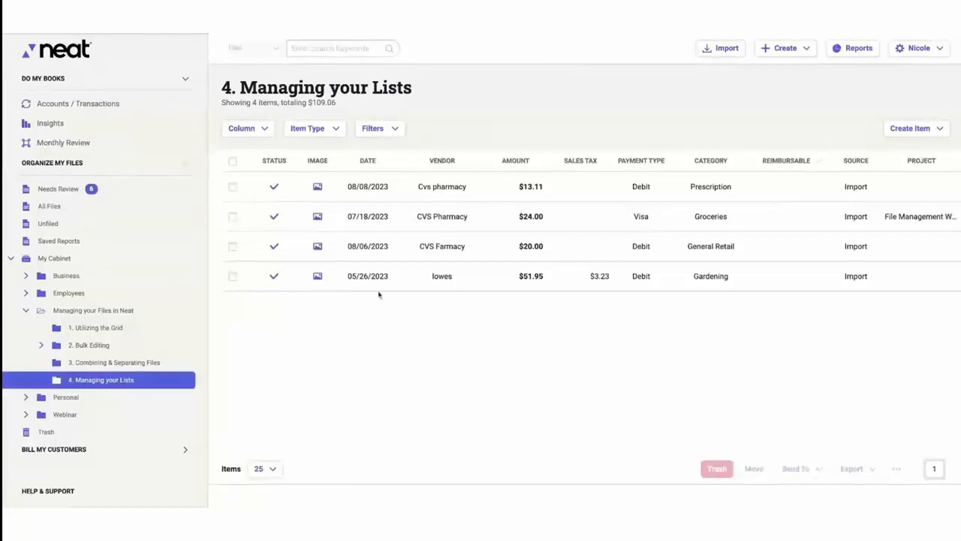
left_click(440, 276)
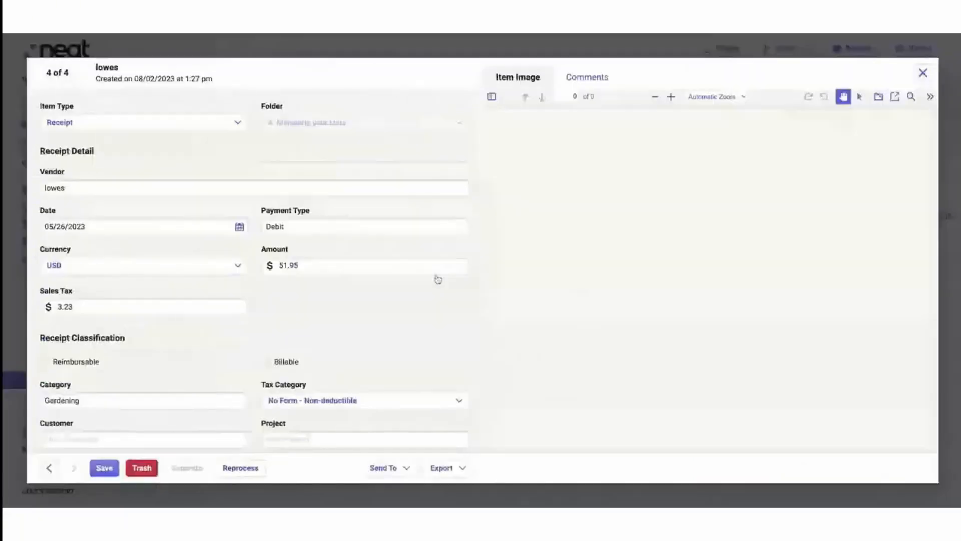
Examine the lowes receipt's Vendor, Payment Type, Amount, Sales Tax, Category and Project fields to see which offer selection lists.
left_click(182, 188)
left_click(300, 228)
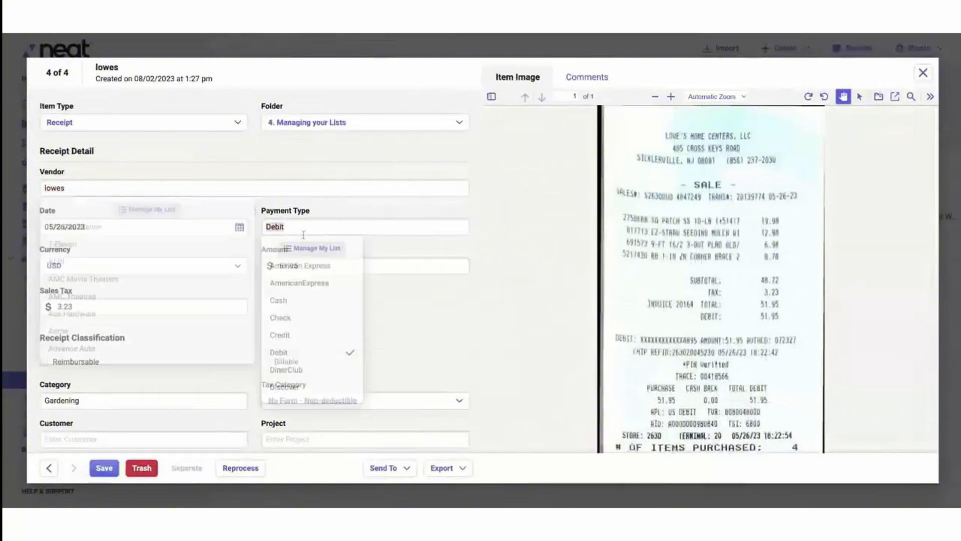
left_click(394, 266)
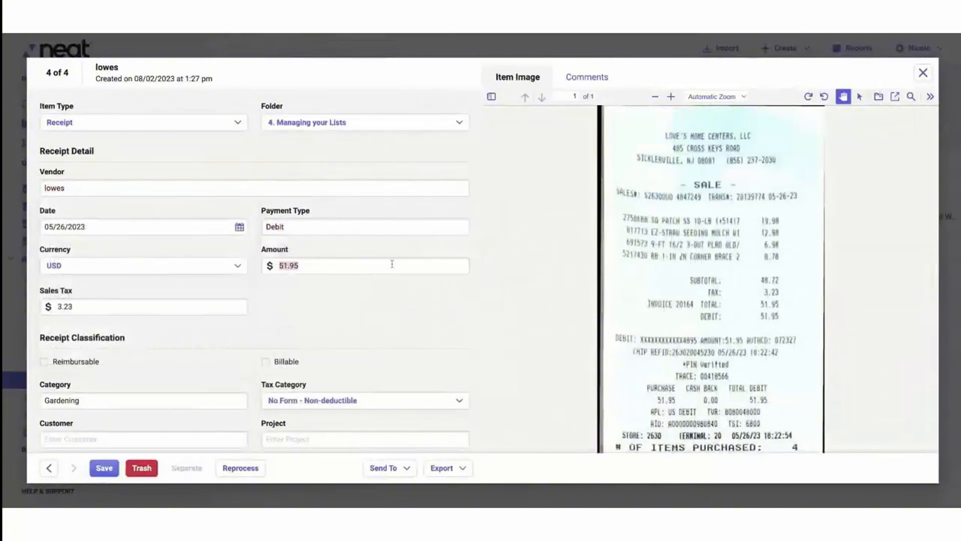
left_click(171, 307)
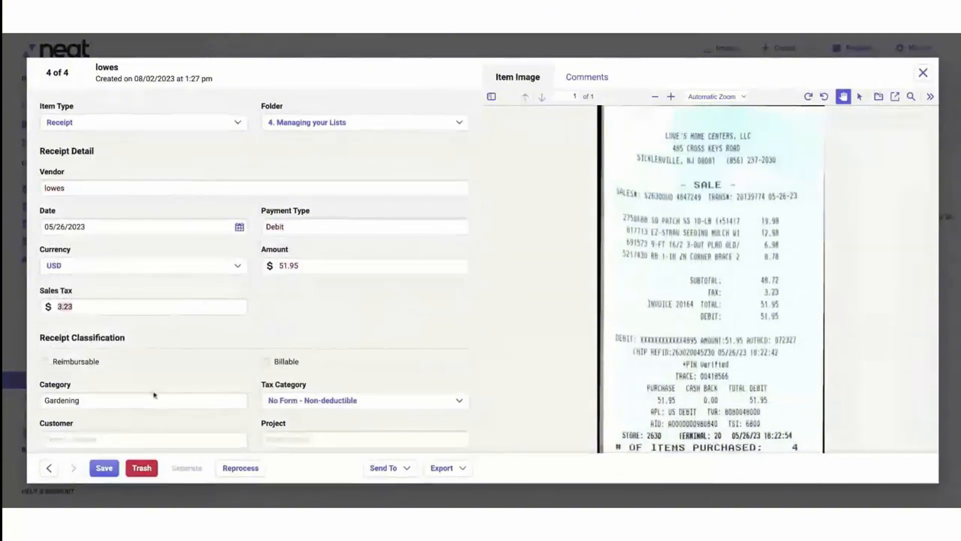
left_click(178, 188)
left_click(278, 225)
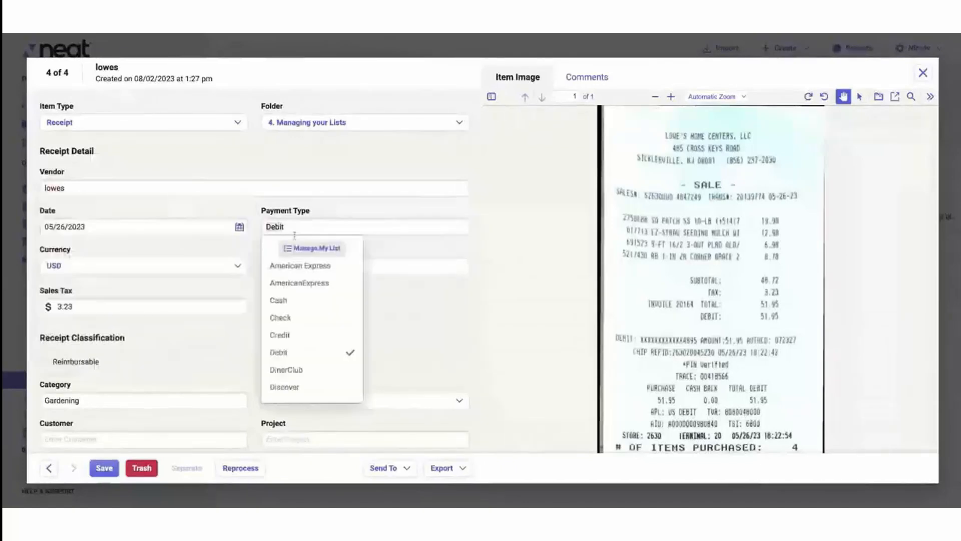
left_click(169, 401)
left_click(281, 439)
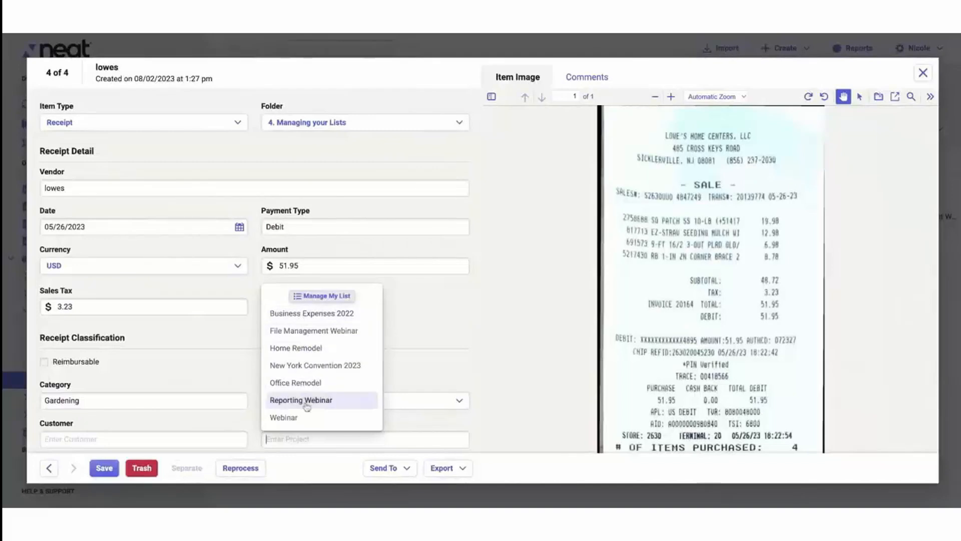
left_click(412, 318)
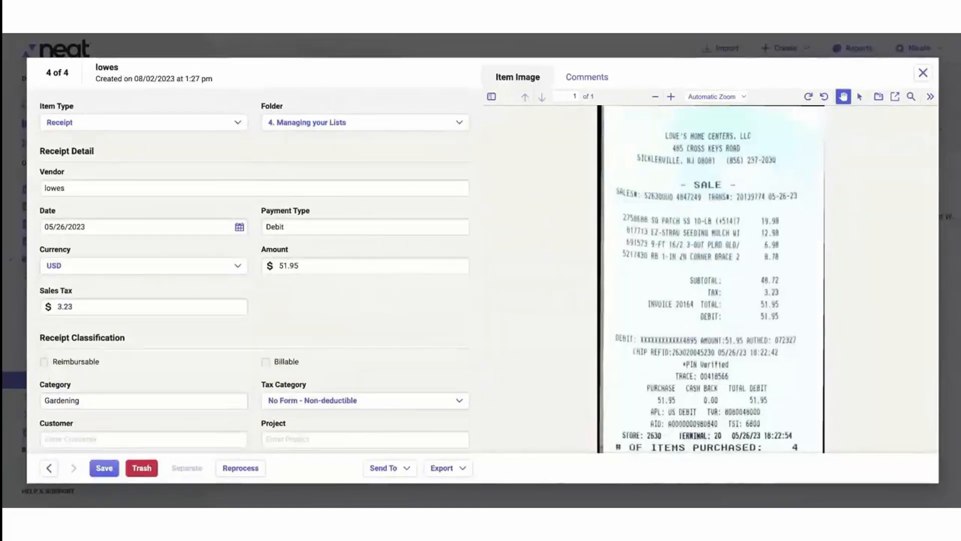
left_click(127, 188)
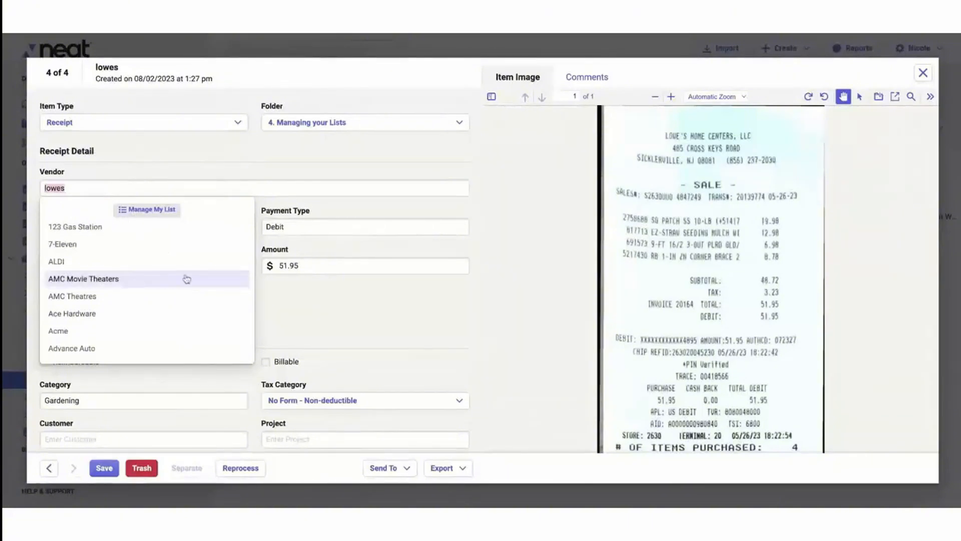
left_click(316, 229)
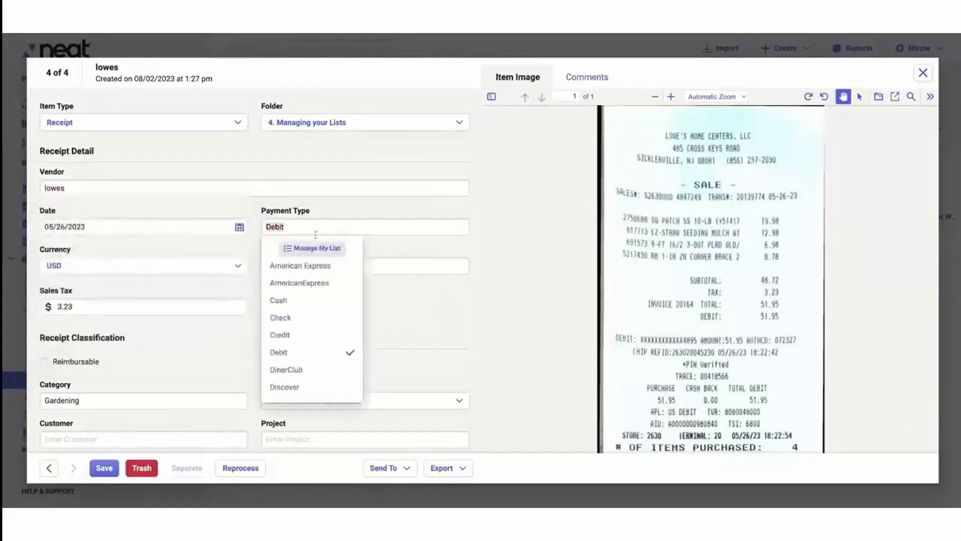
left_click(363, 413)
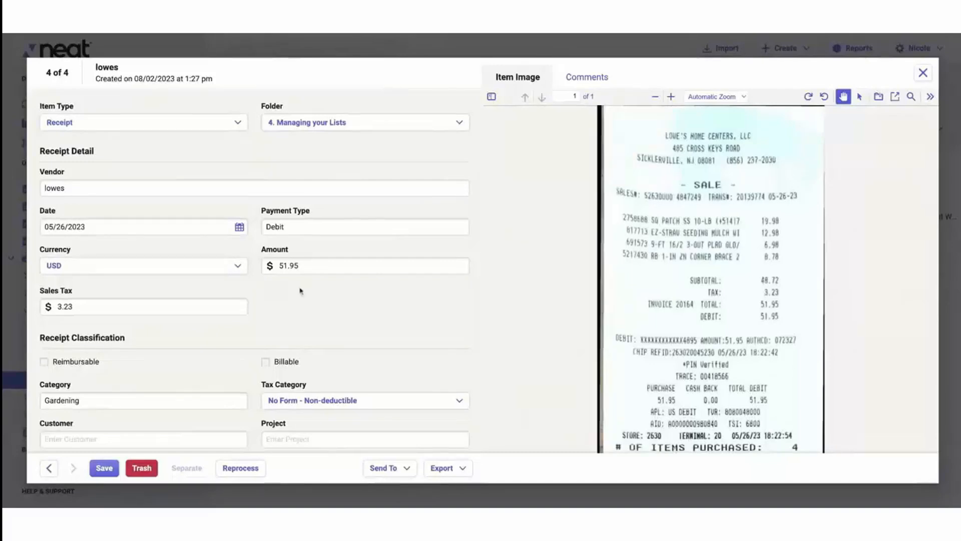
Look through the lowes receipt's full Vendor list for duplicate or inconsistently spelled names.
left_click(170, 188)
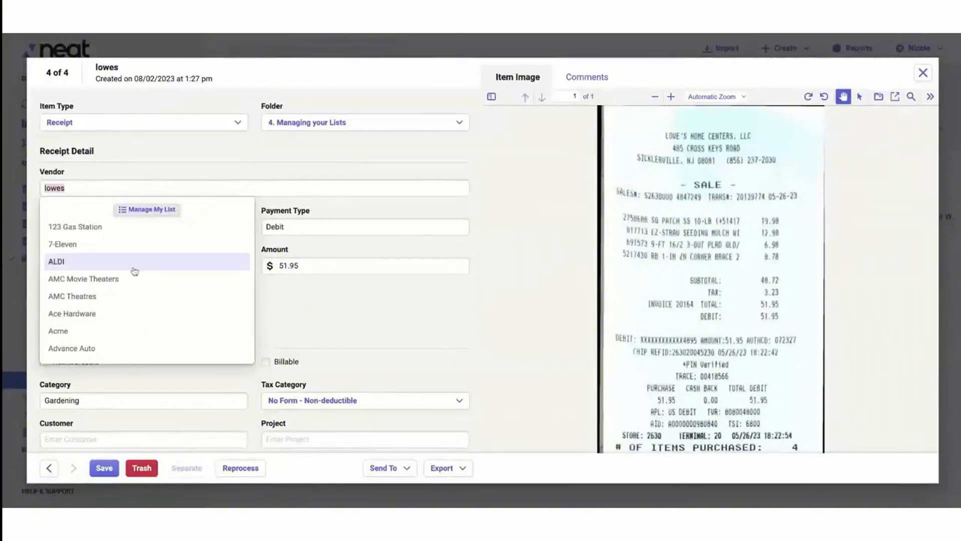
scroll(133, 273, "down", 2)
scroll(133, 288, "down", 5)
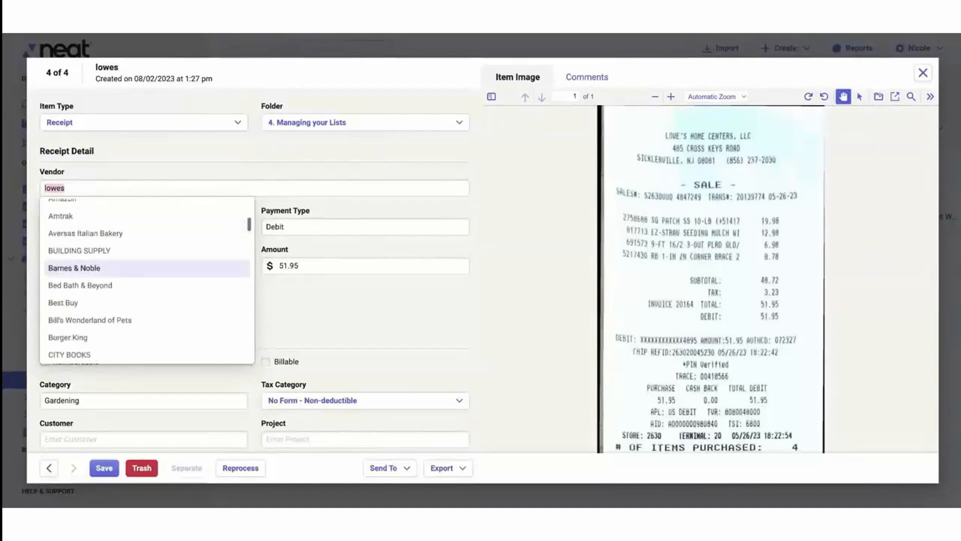
scroll(145, 275, "down", 8)
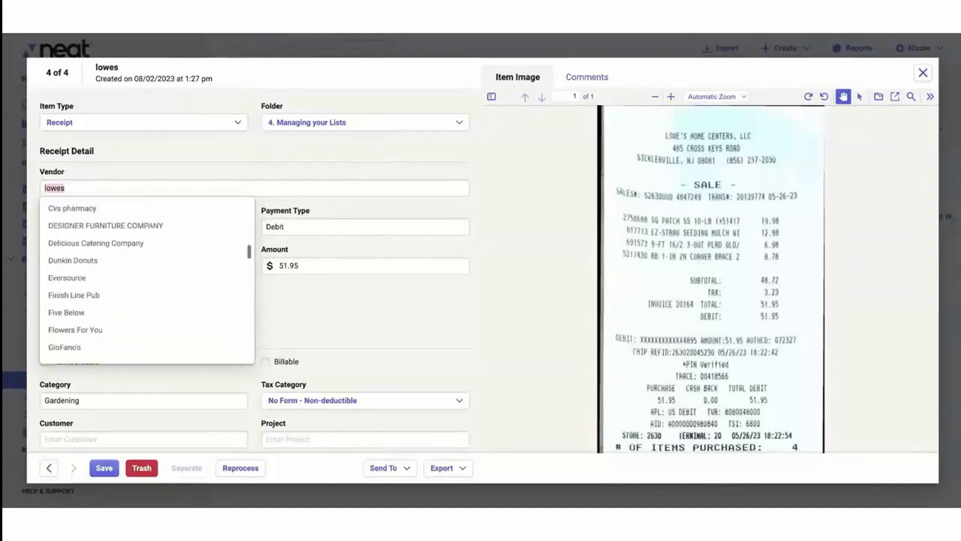
scroll(98, 272, "down", 2)
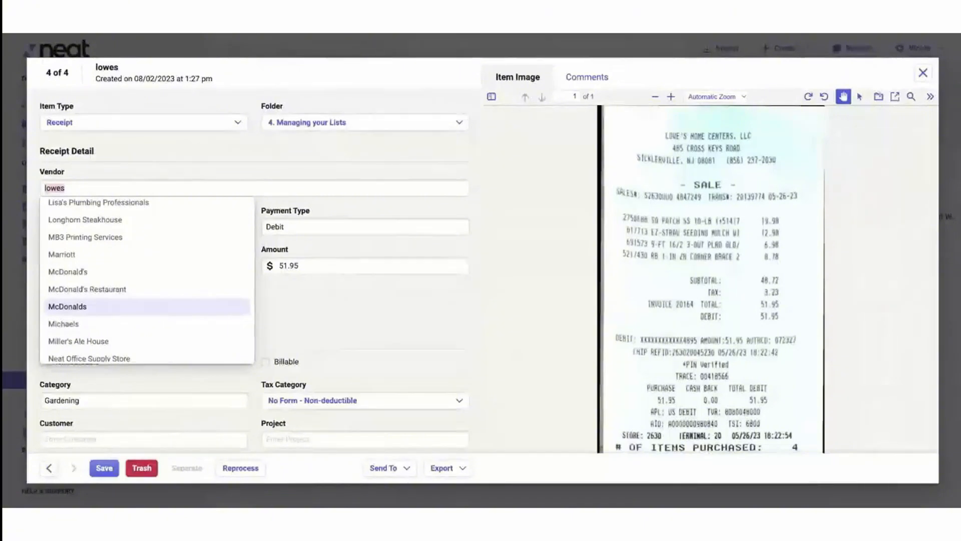
scroll(146, 310, "down", 10)
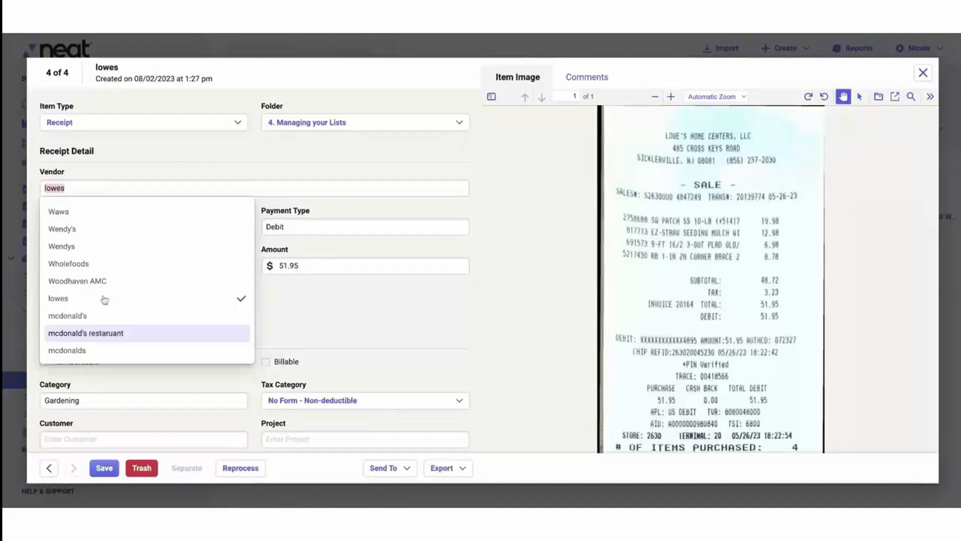
left_click(293, 308)
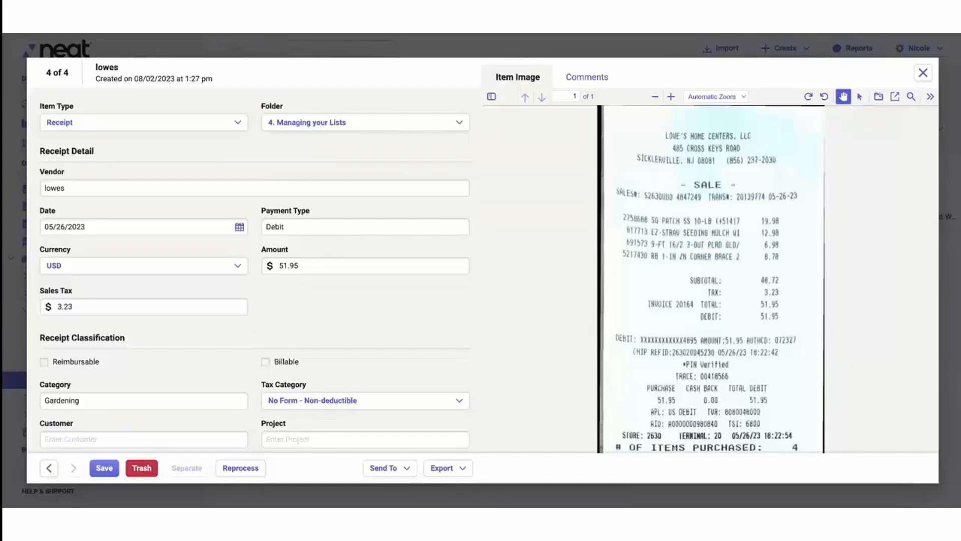
Set the lowes receipt's Project to New Project and save the receipt.
scroll(256, 271, "down", 3)
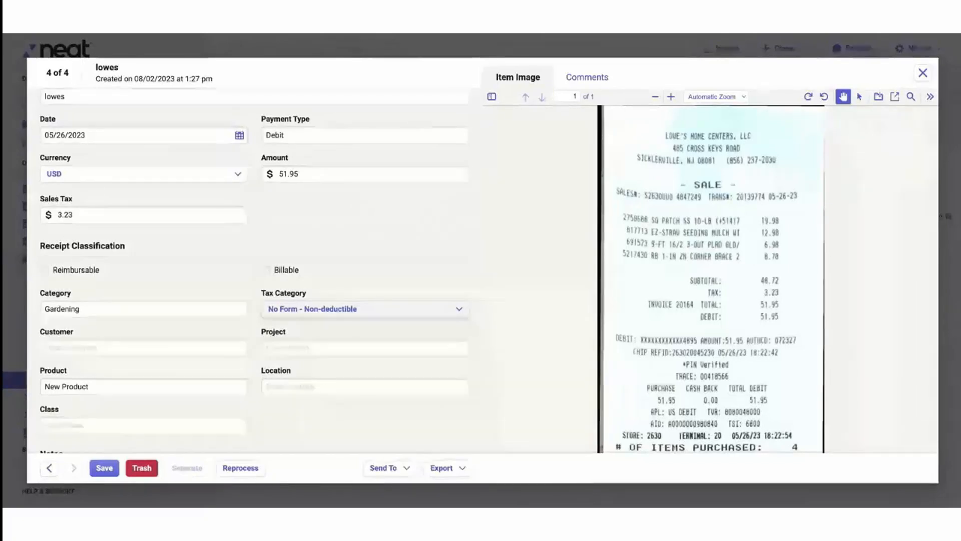
scroll(316, 343, "down", 1)
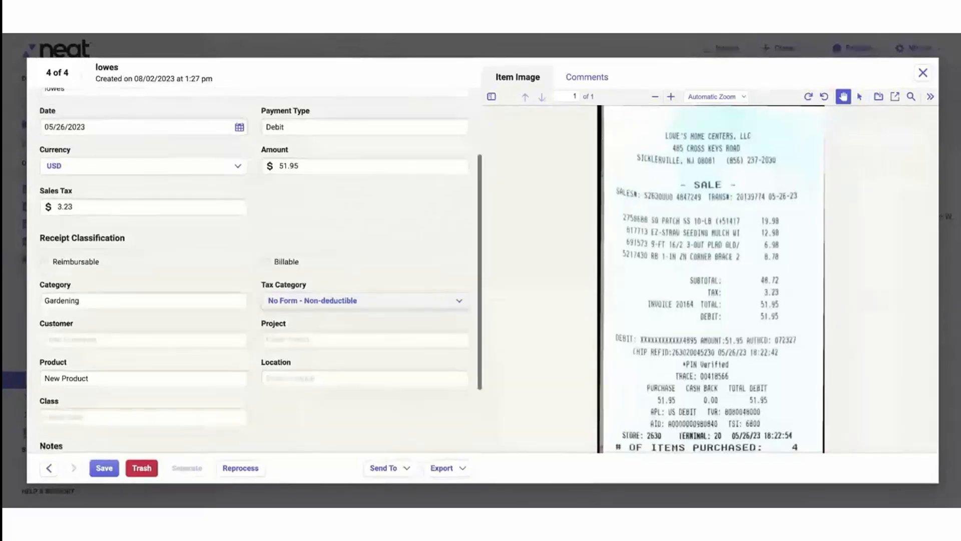
left_click(316, 342)
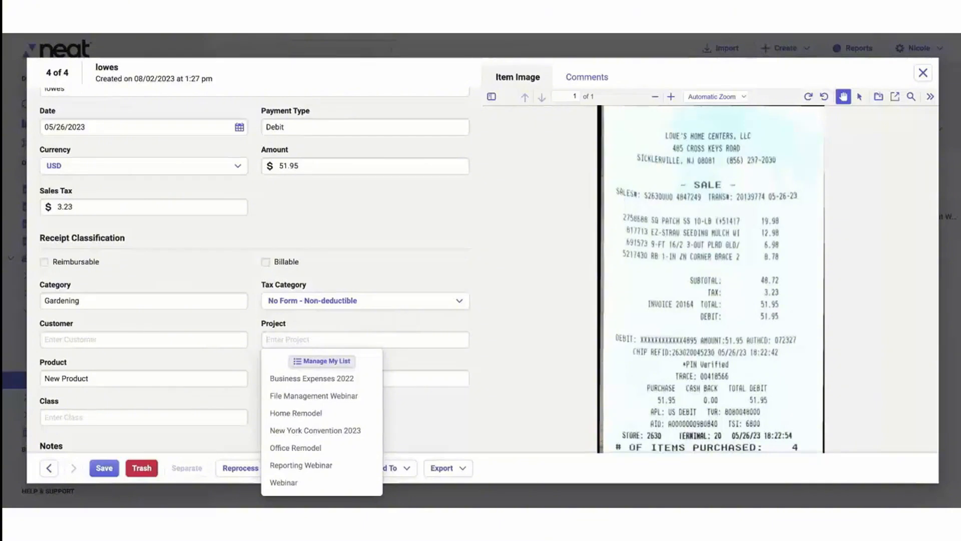
type("New")
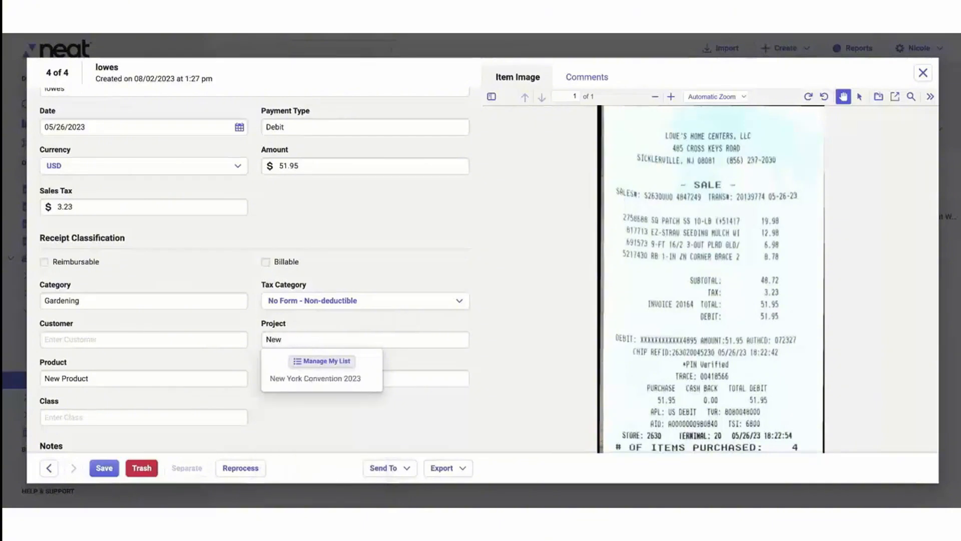
type(" Project")
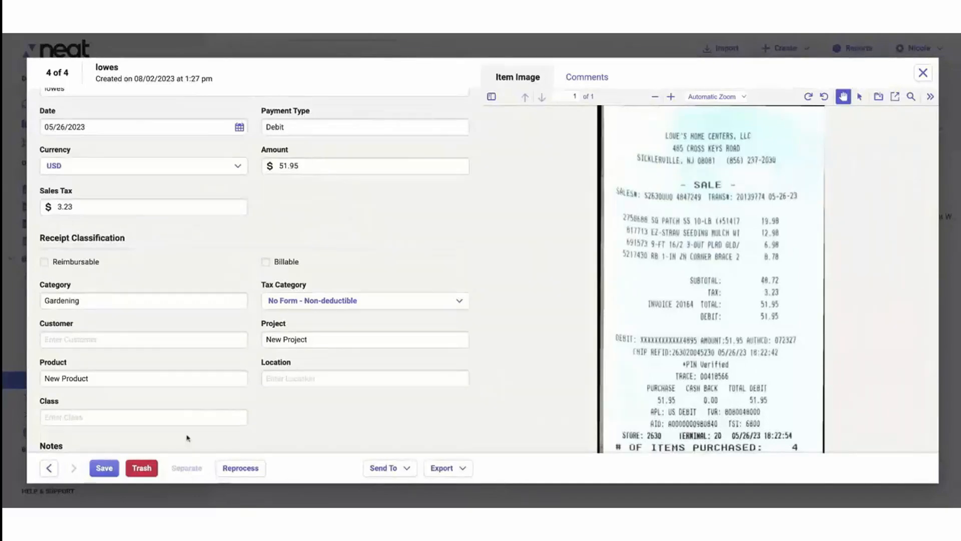
left_click(103, 471)
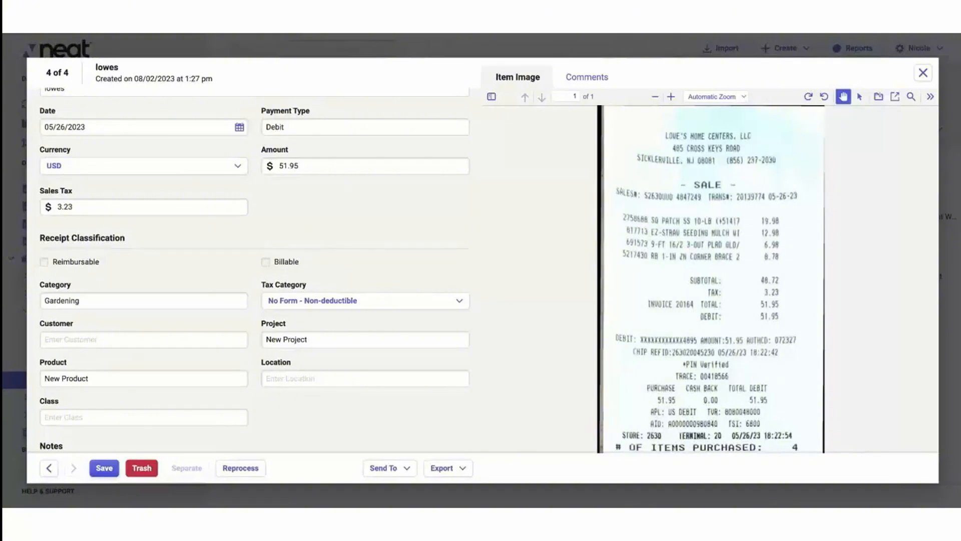
Go to the CVS Farmacy receipt, set its Project to New Project and save it.
left_click(49, 468)
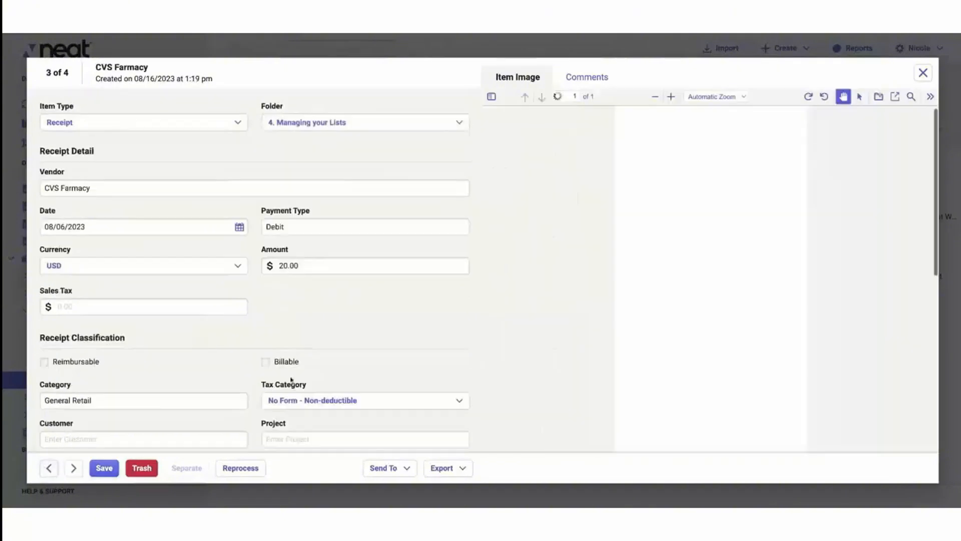
scroll(291, 380, "down", 3)
left_click(301, 359)
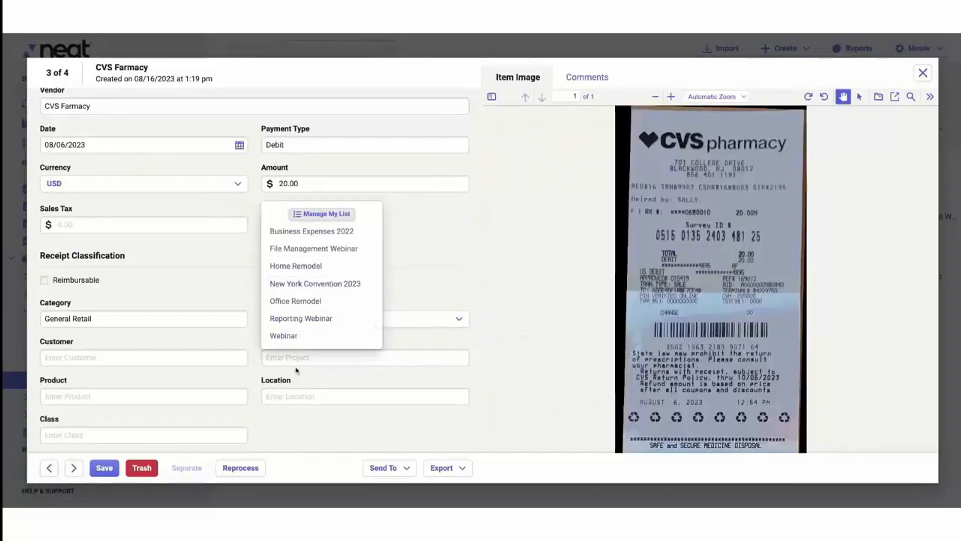
left_click(296, 363)
type("New ")
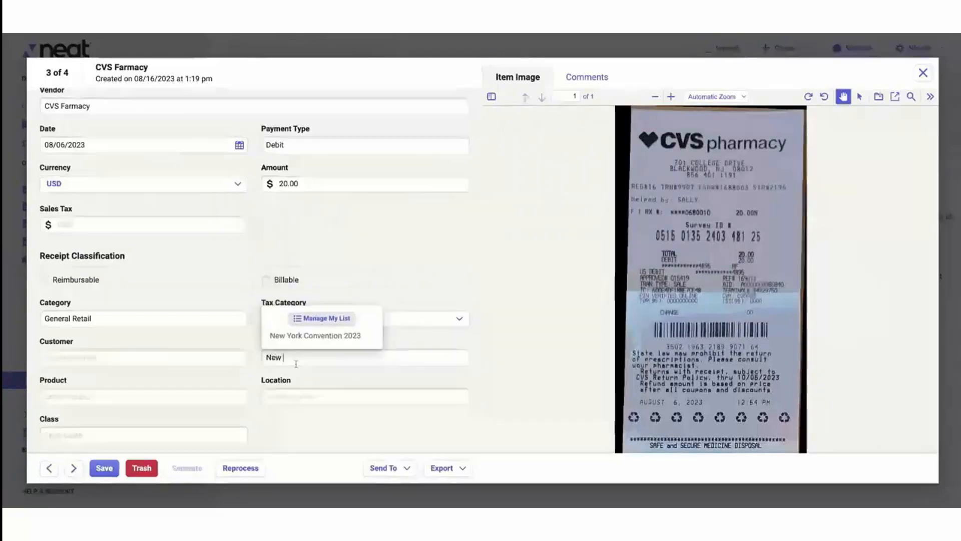
type("Project")
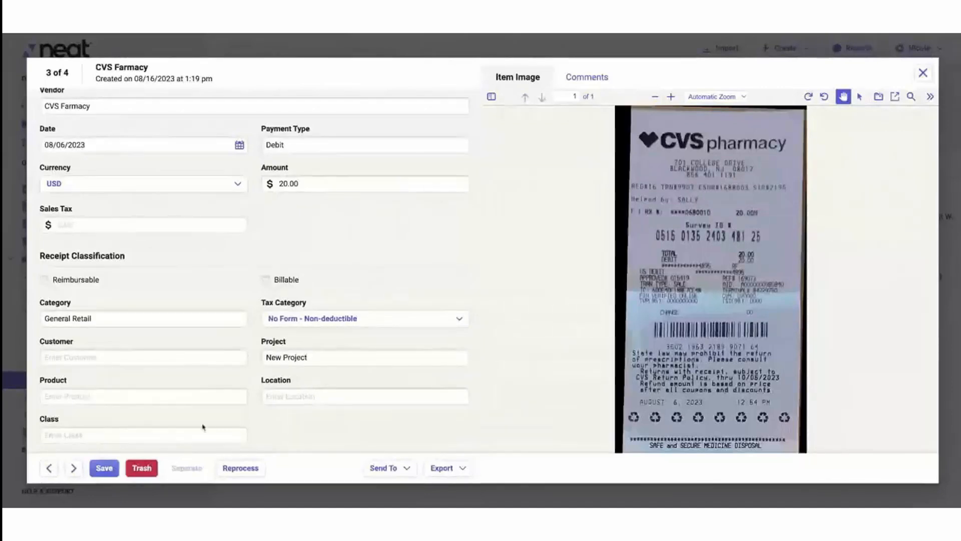
left_click(112, 468)
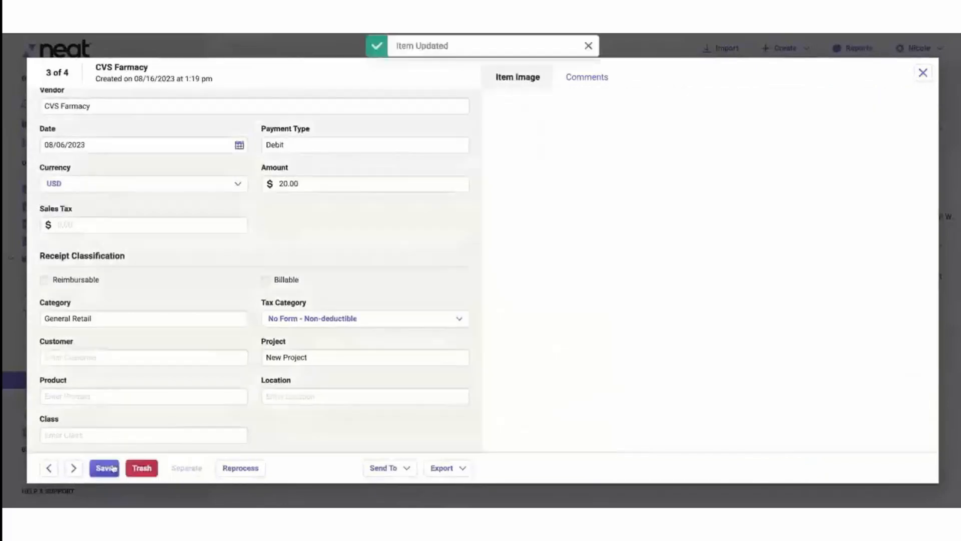
Go to the CVS Pharmacy receipt dated 07/18/2023 and check its Project list for the New Project entry.
left_click(48, 468)
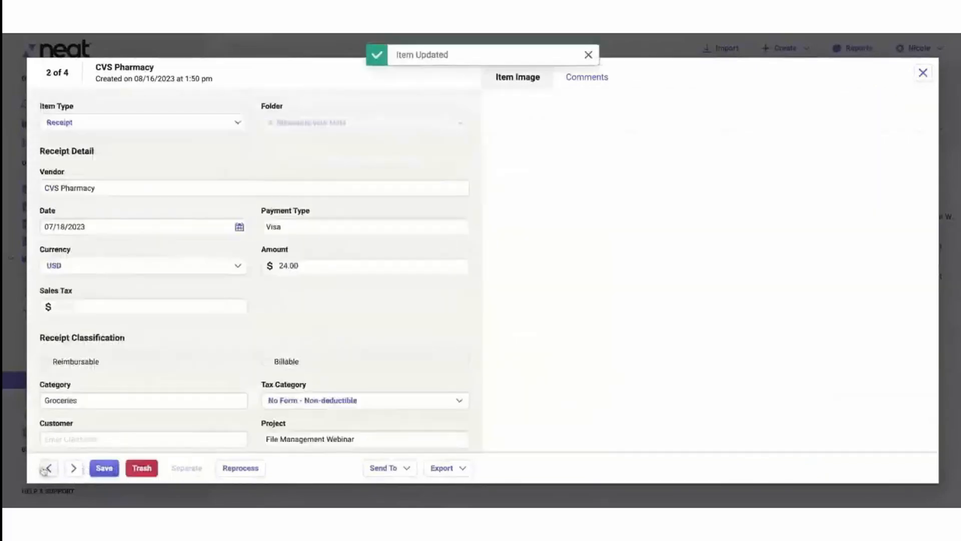
scroll(315, 375, "down", 2)
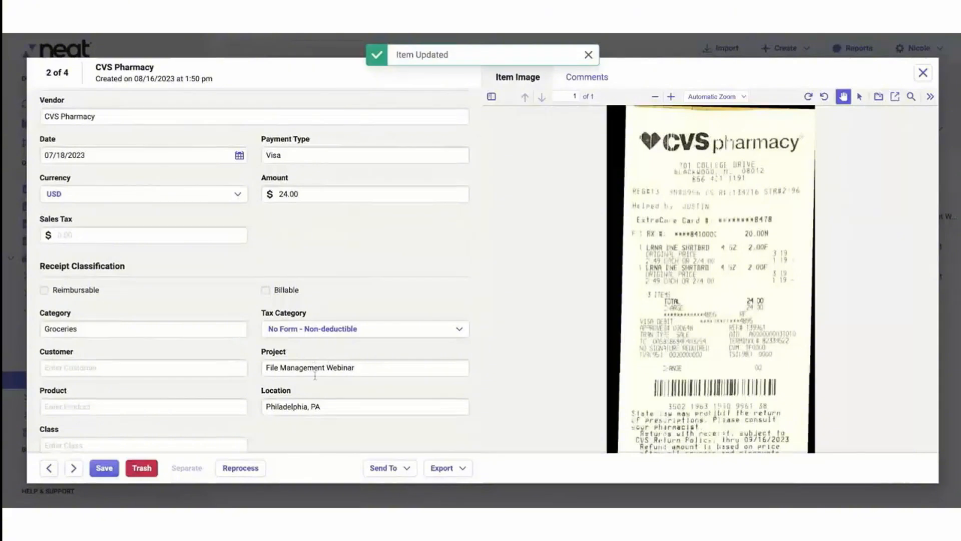
left_click(314, 373)
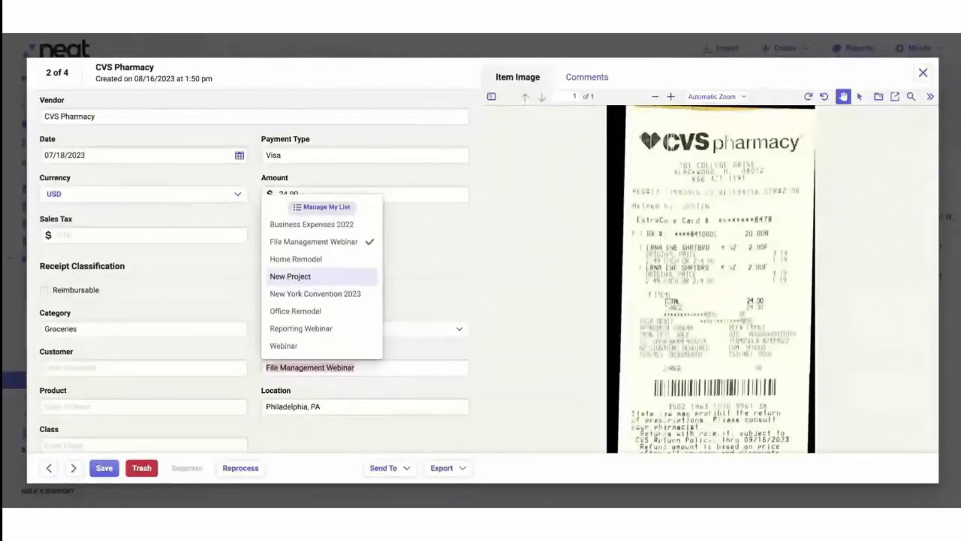
left_click(420, 261)
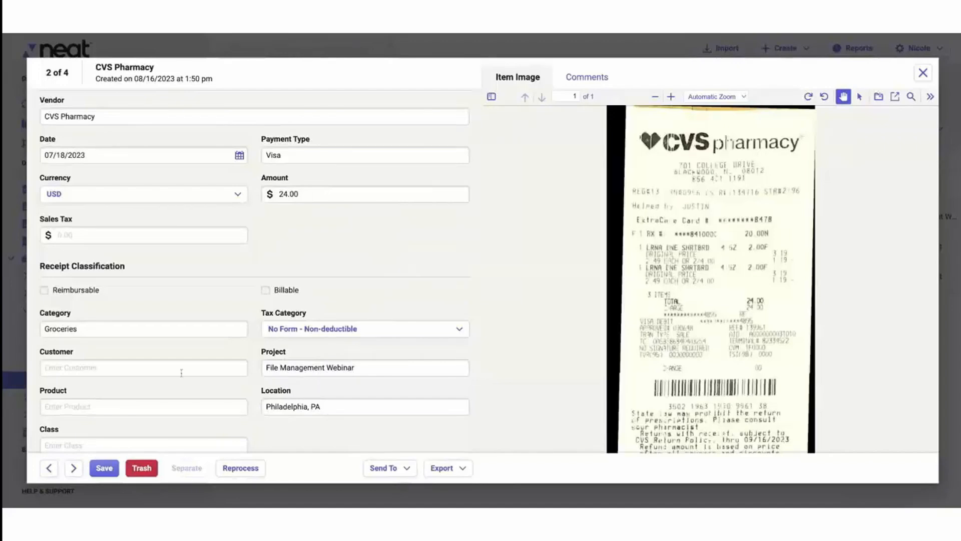
scroll(181, 373, "up", 1)
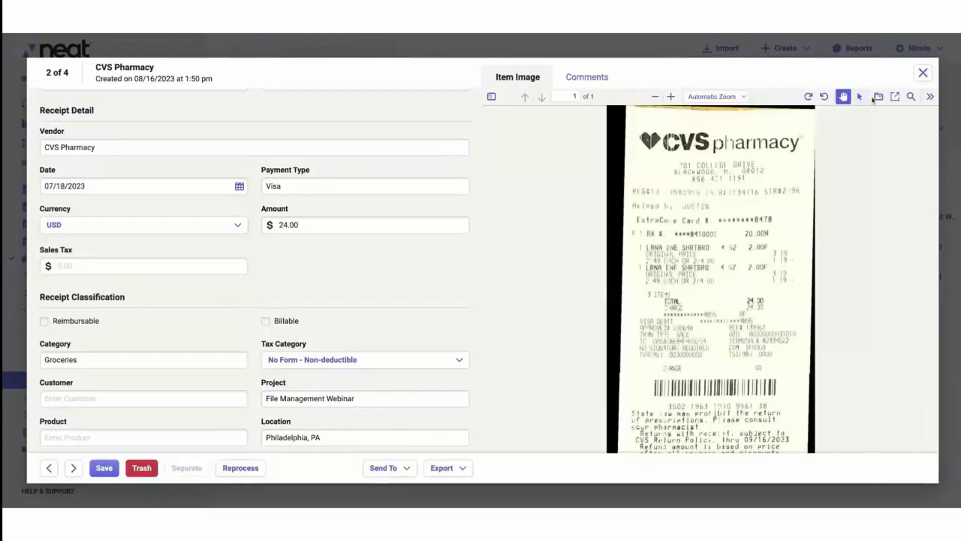
Close the open receipt and view the account-wide List Management window with its Category list, closing it again.
left_click(922, 72)
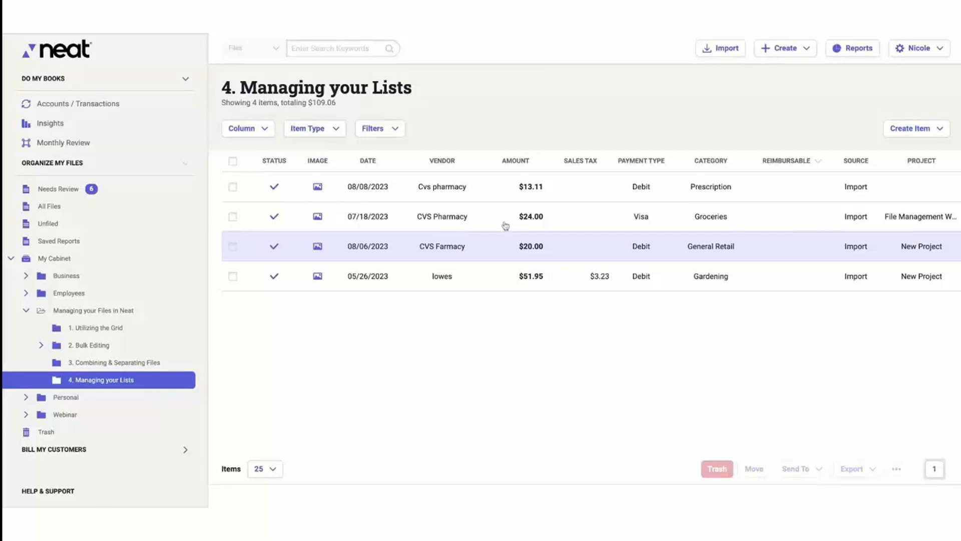
left_click(914, 54)
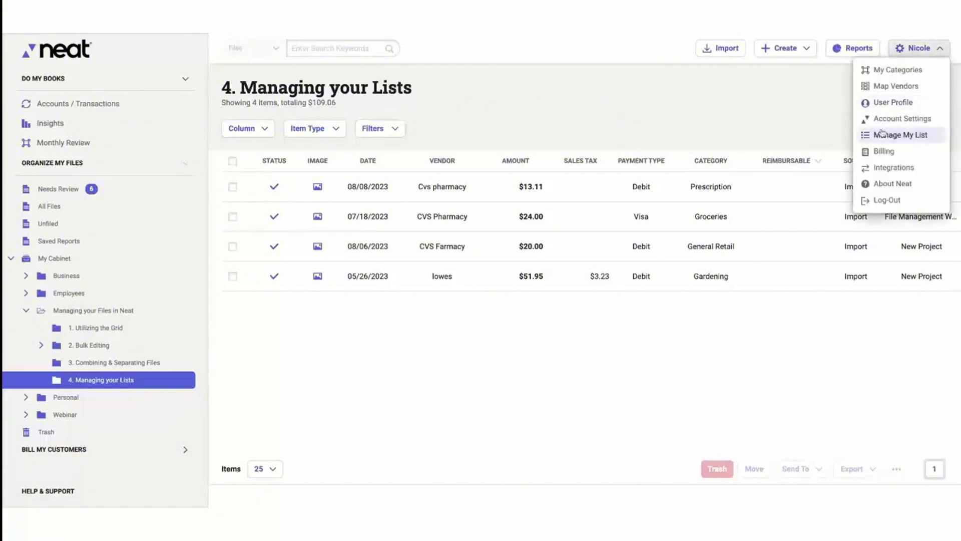
left_click(898, 135)
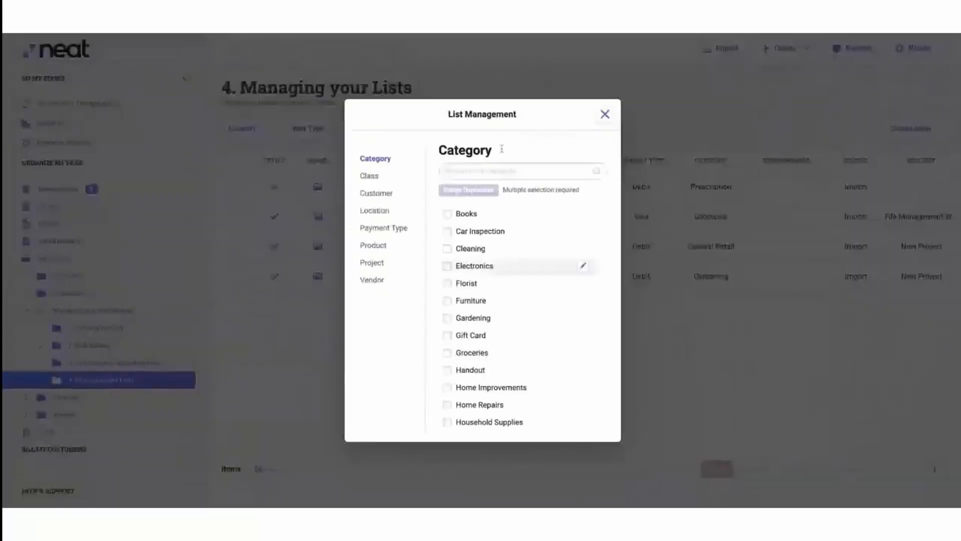
left_click(604, 114)
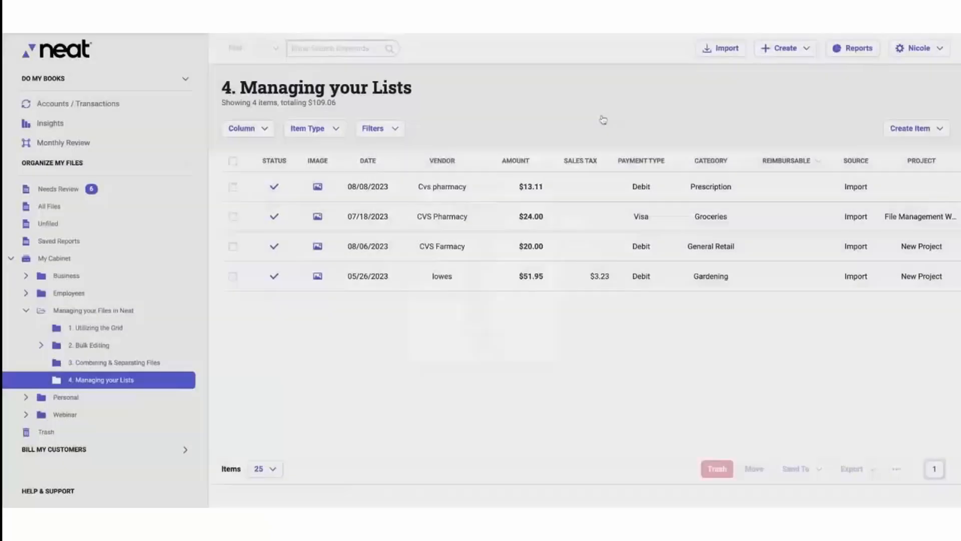
Open list management from the Vendor field of the 08/08/2023 Cvs pharmacy receipt and search the vendors for CVS.
left_click(443, 189)
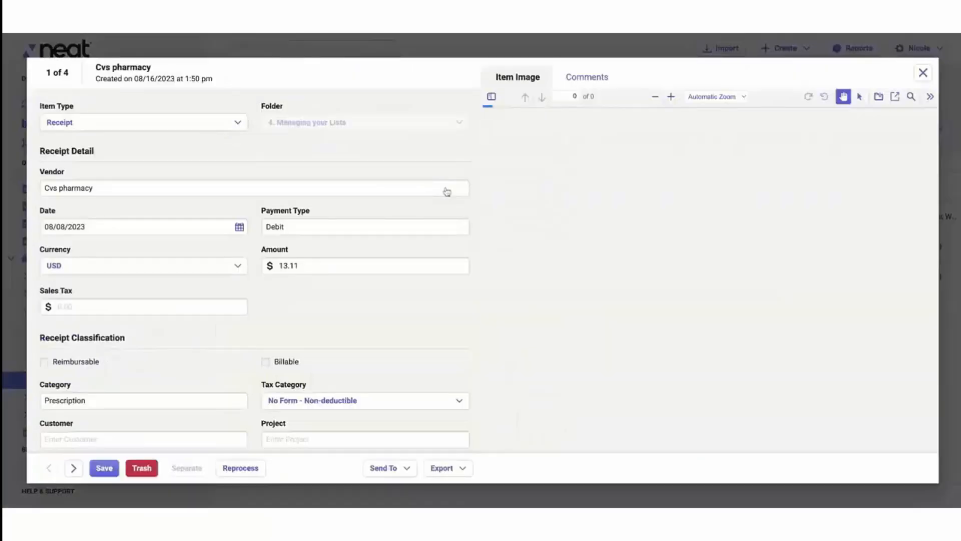
left_click(181, 188)
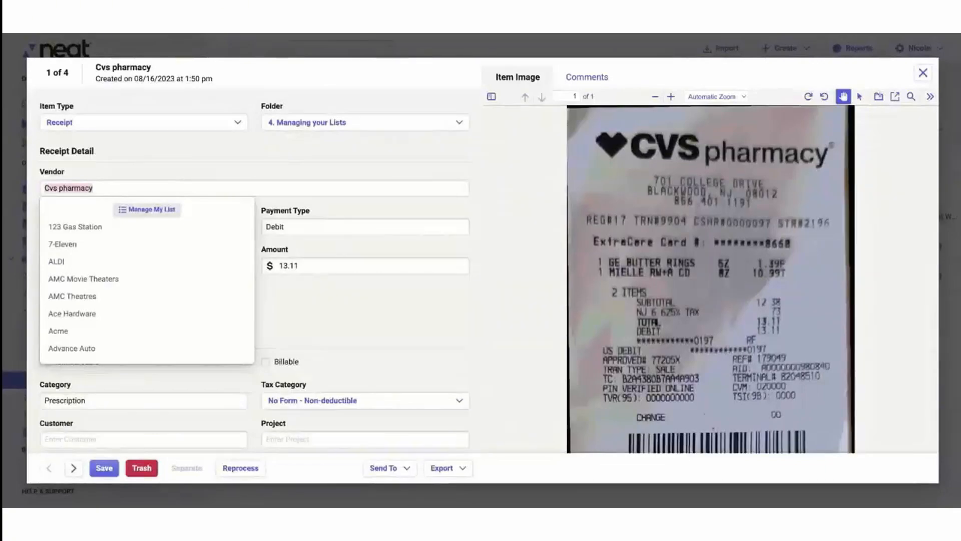
left_click(132, 212)
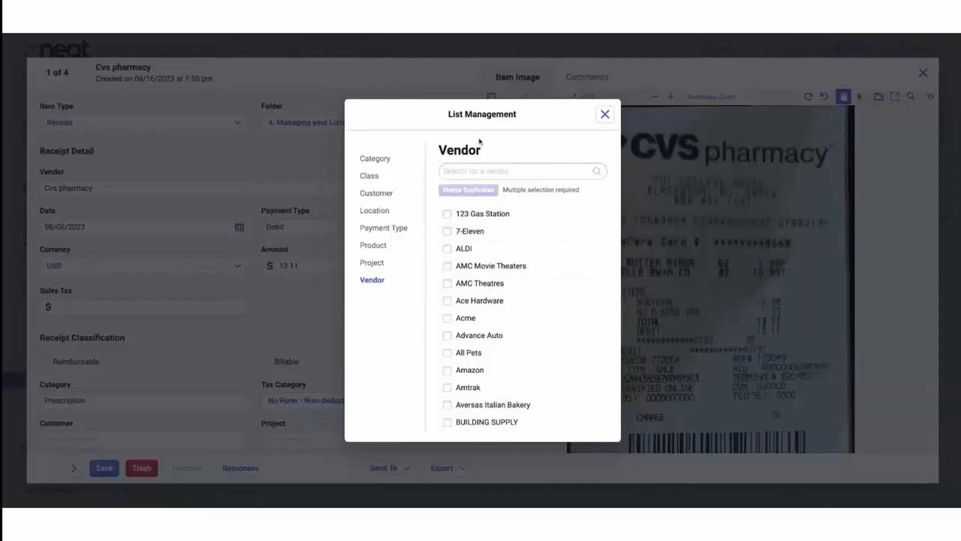
scroll(477, 309, "down", 2)
scroll(476, 309, "down", 5)
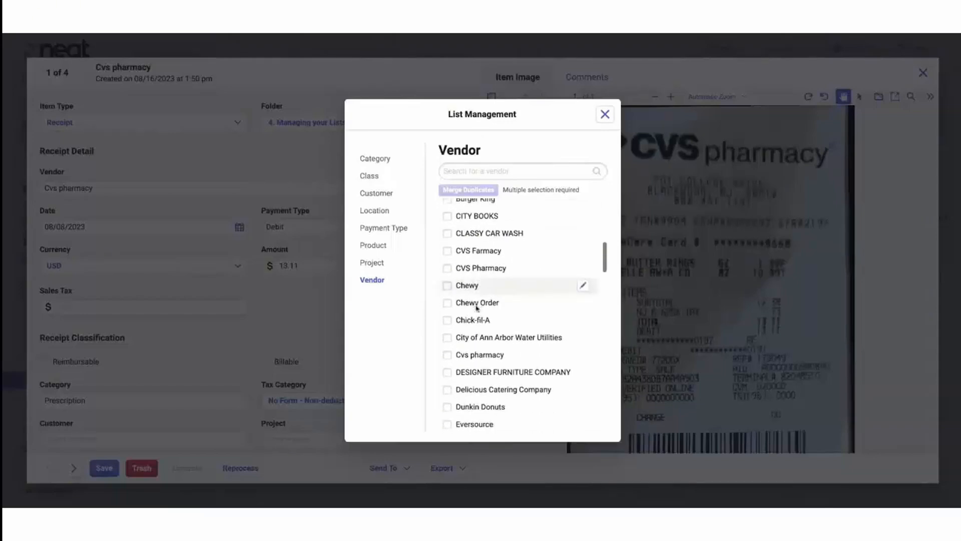
left_click(482, 171)
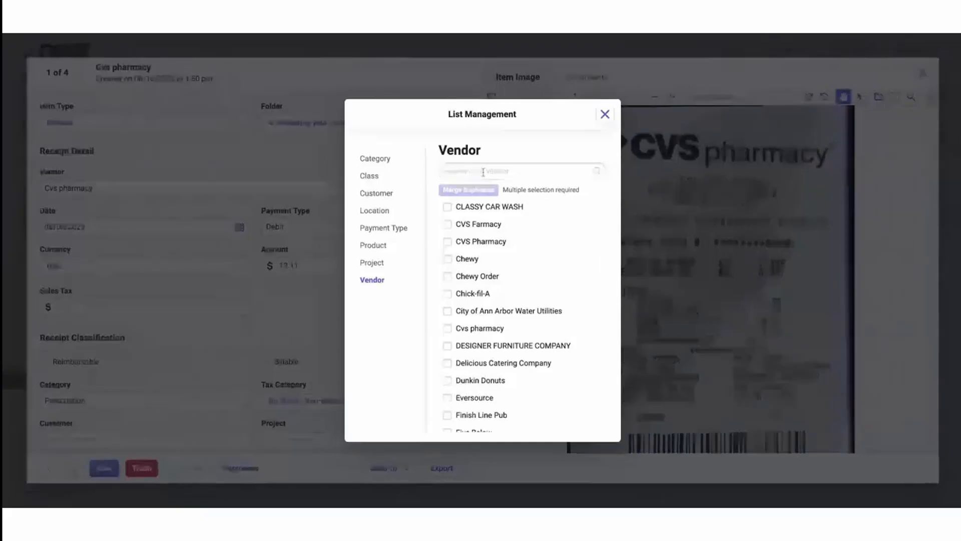
type("CVS")
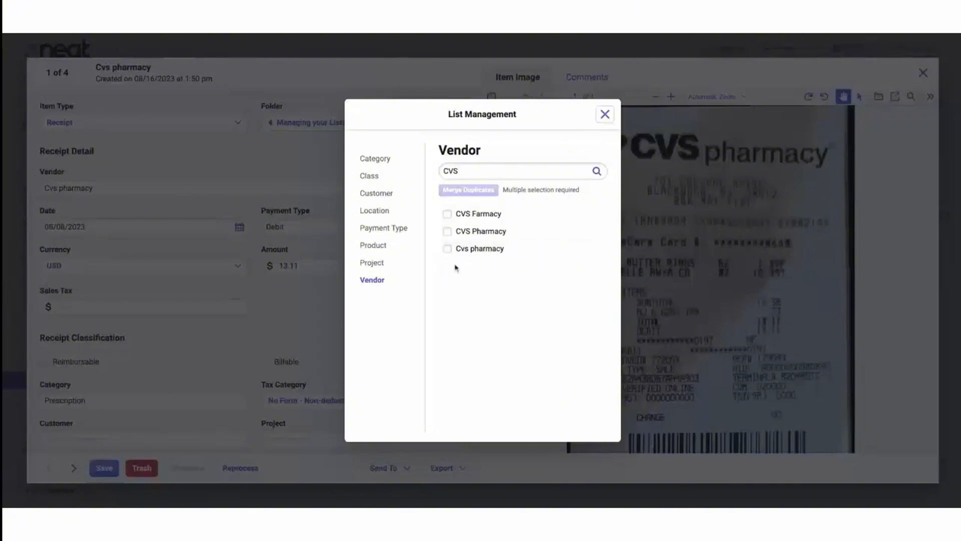
Merge the vendors CVS Farmacy, CVS Pharmacy and Cvs pharmacy into CVS Pharmacy, and return to the folder's item grid.
left_click(447, 249)
left_click(447, 232)
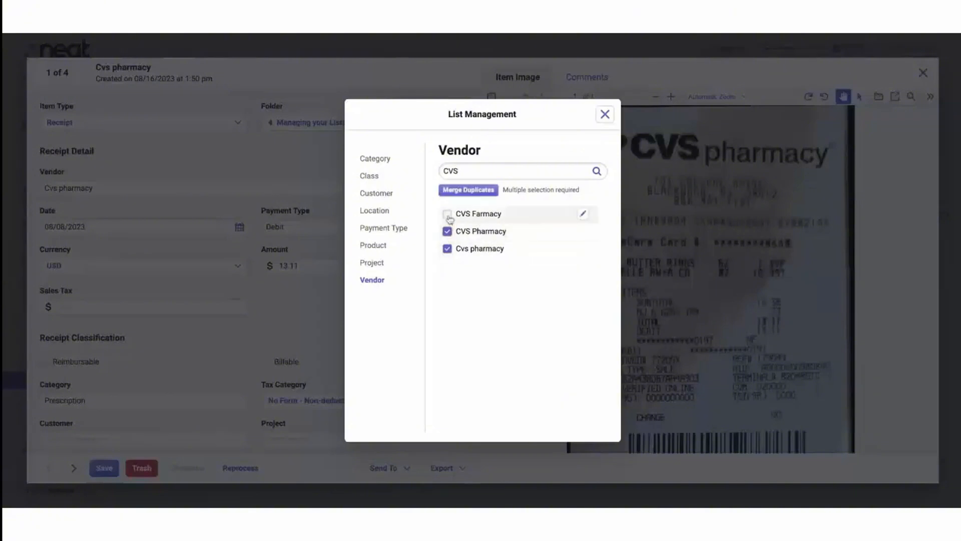
left_click(447, 214)
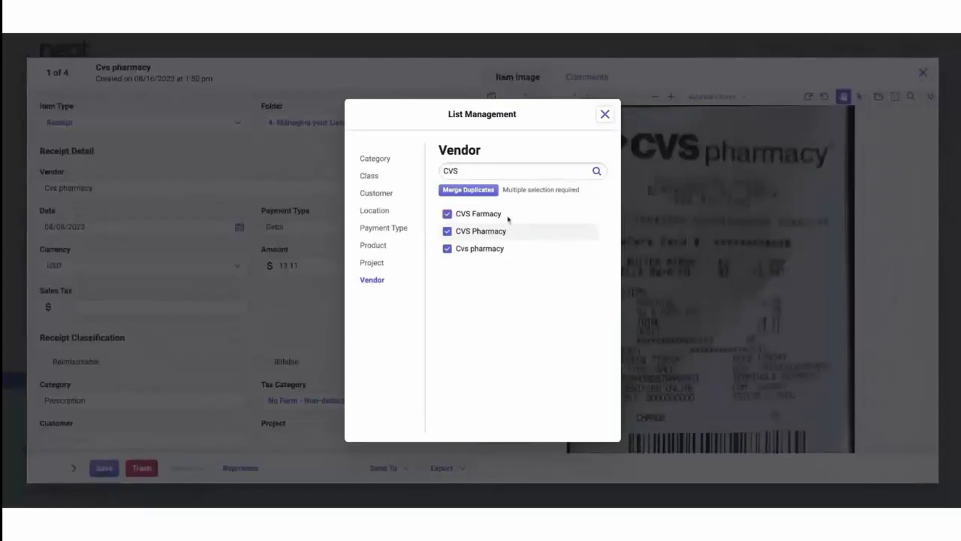
left_click(467, 191)
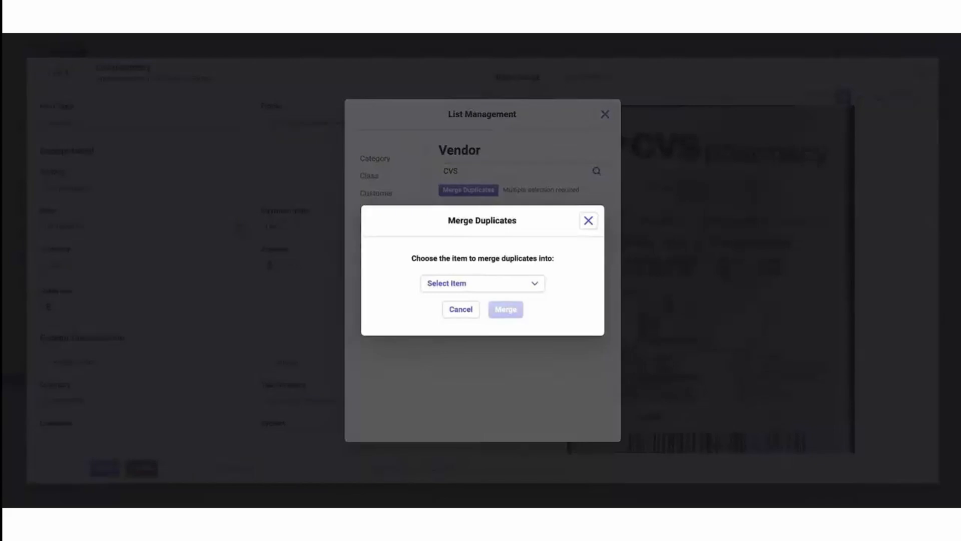
left_click(467, 285)
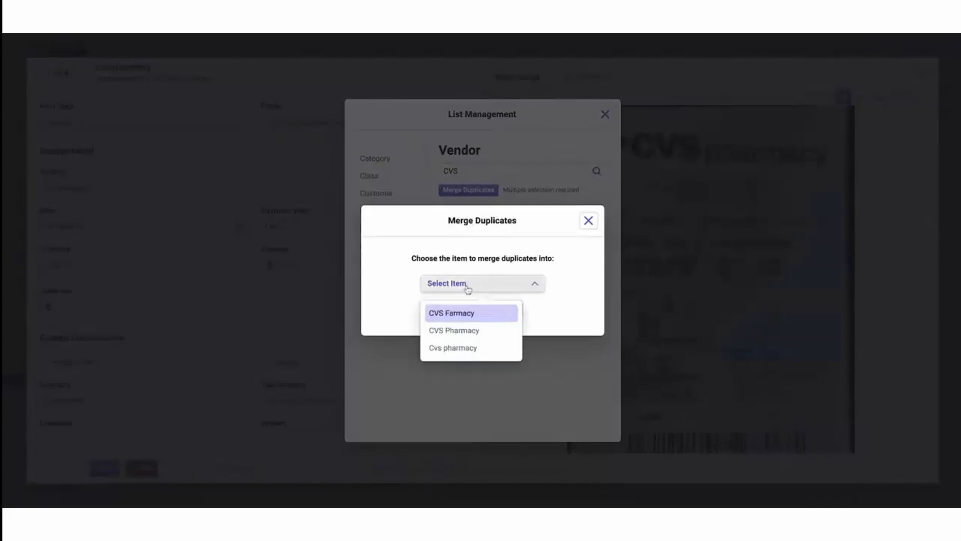
left_click(457, 333)
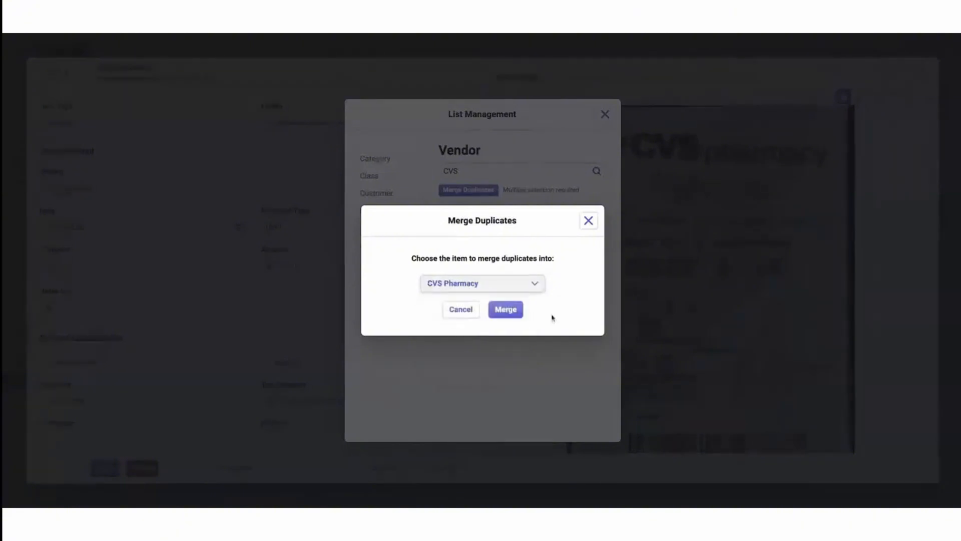
left_click(511, 319)
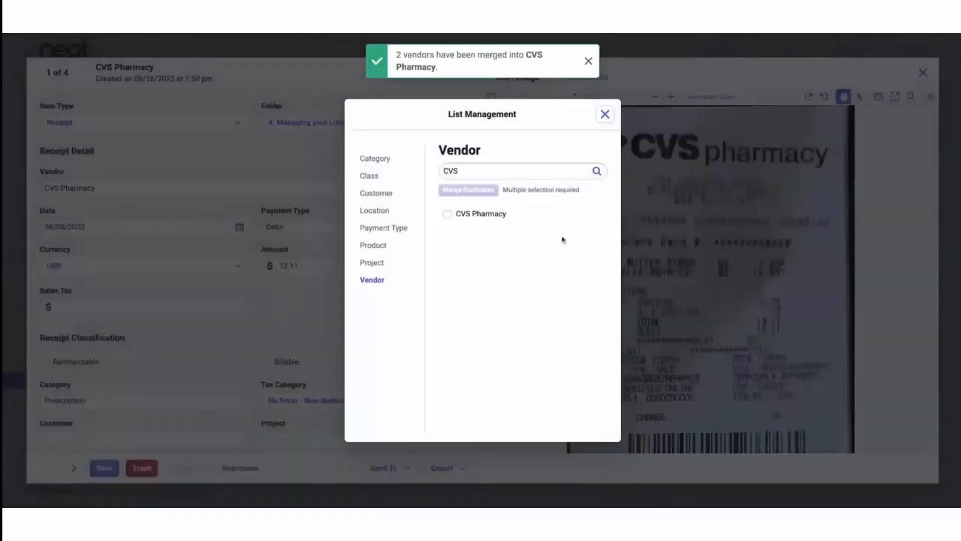
left_click(605, 114)
left_click(922, 73)
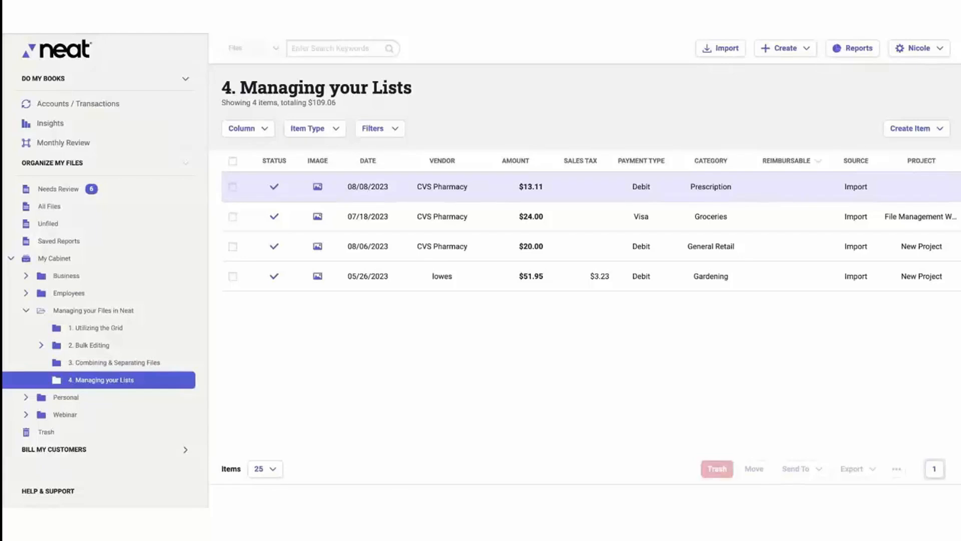
Check the Vendor list of the 08/08/2023 CVS Pharmacy receipt for remaining CVS duplicates, and close the receipt.
left_click(442, 187)
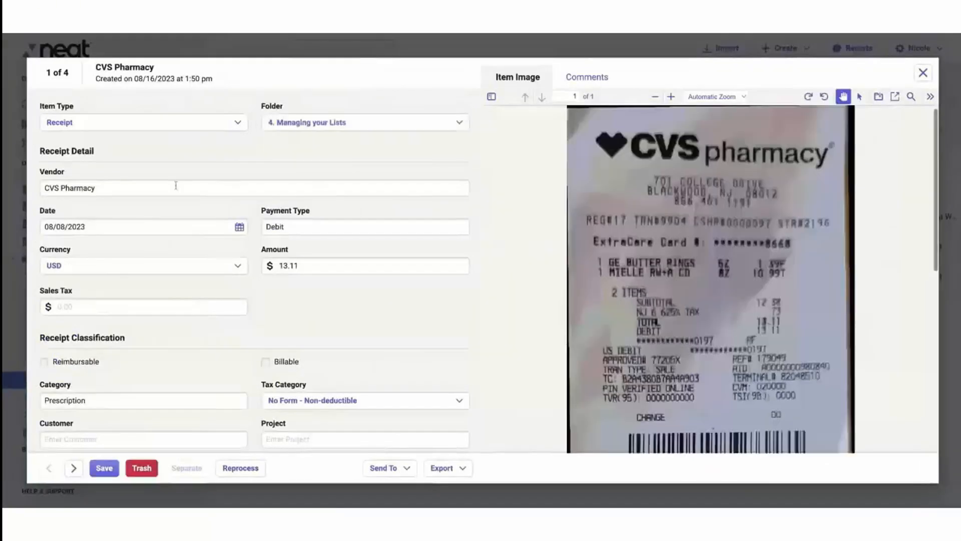
left_click(176, 186)
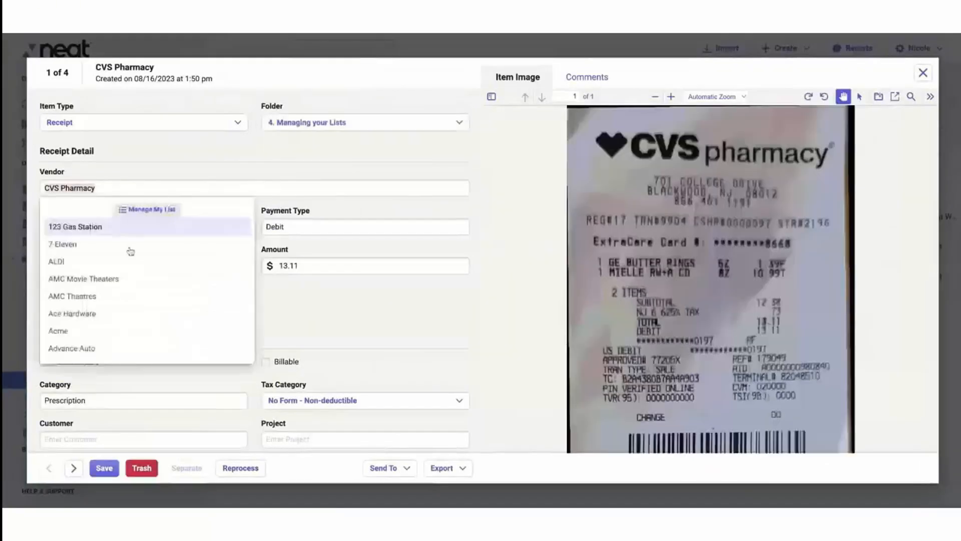
scroll(131, 251, "down", 10)
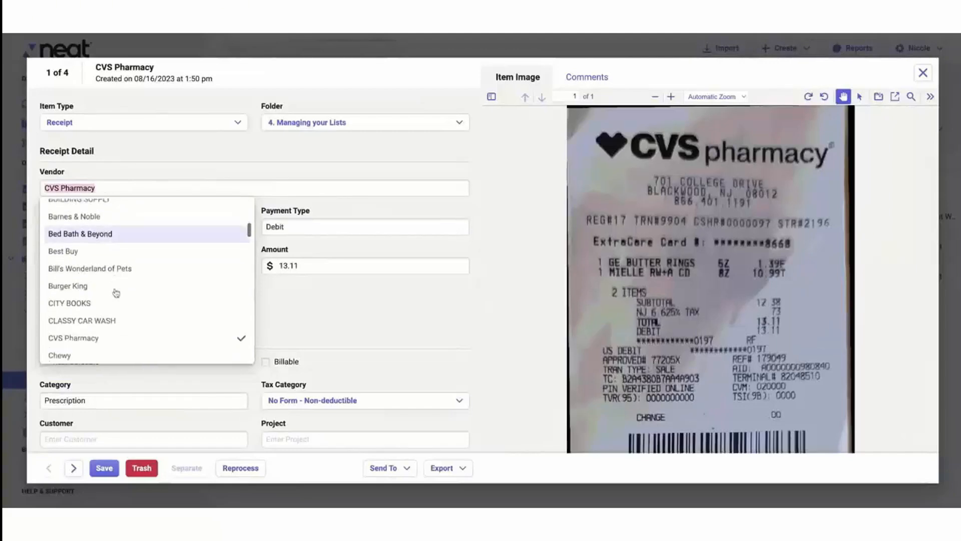
scroll(115, 293, "down", 5)
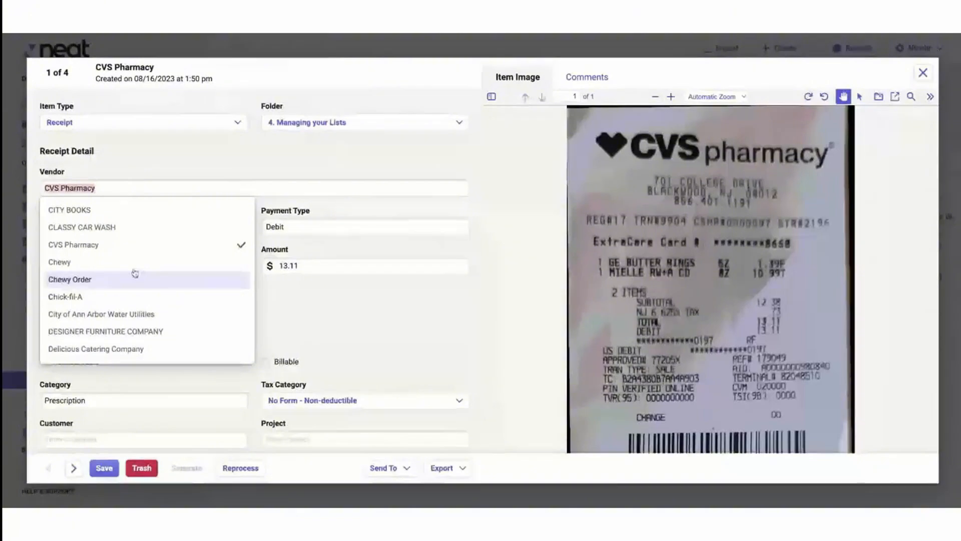
left_click(205, 166)
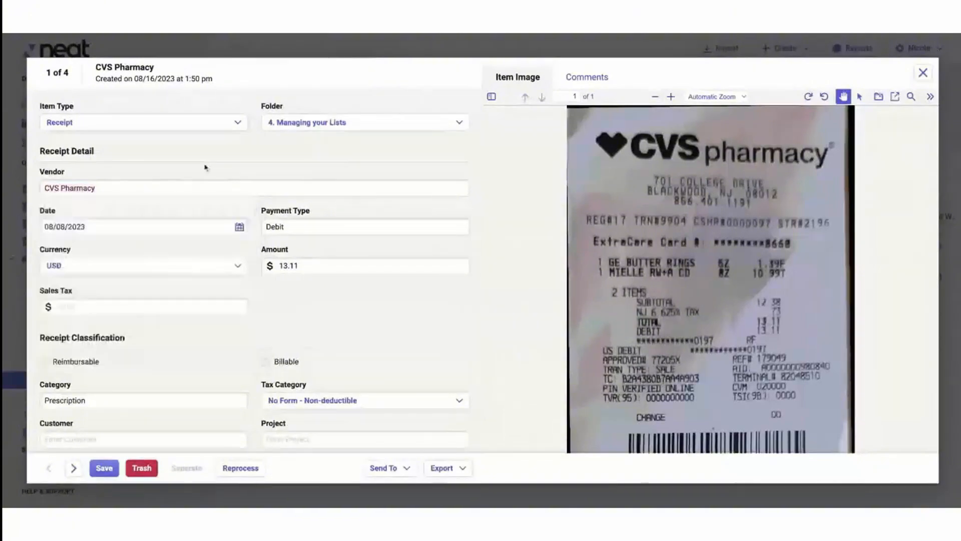
left_click(922, 74)
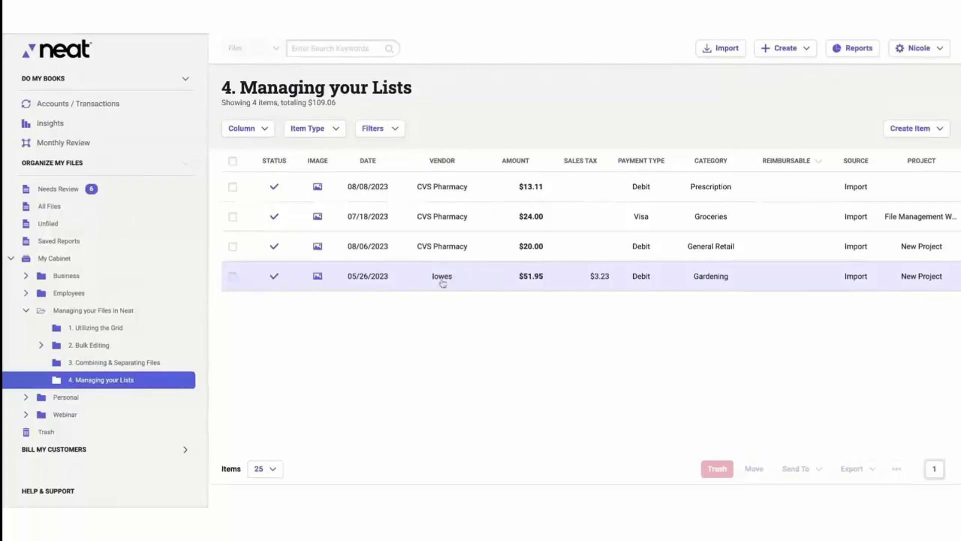
Show all files and limit the view to items of type Receipt.
left_click(132, 213)
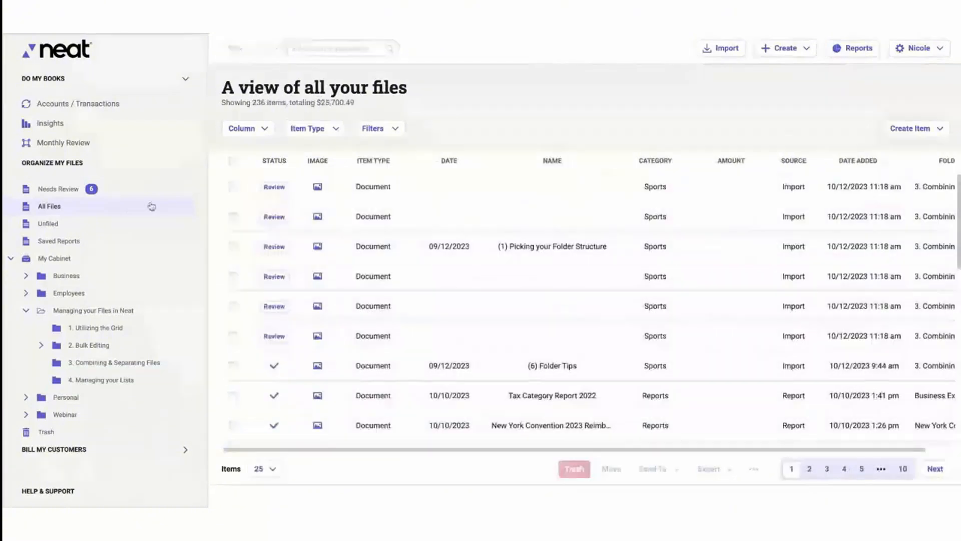
left_click(310, 129)
left_click(312, 151)
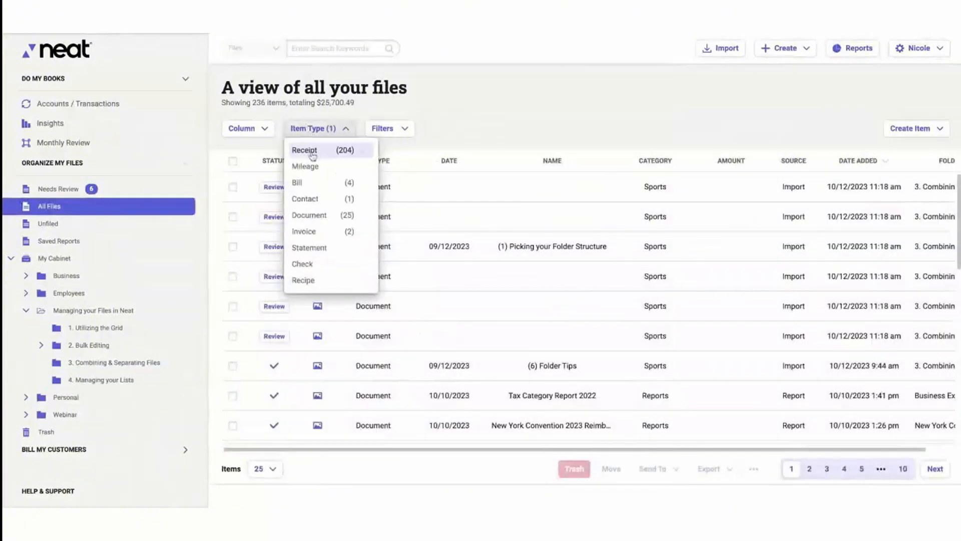
left_click(462, 126)
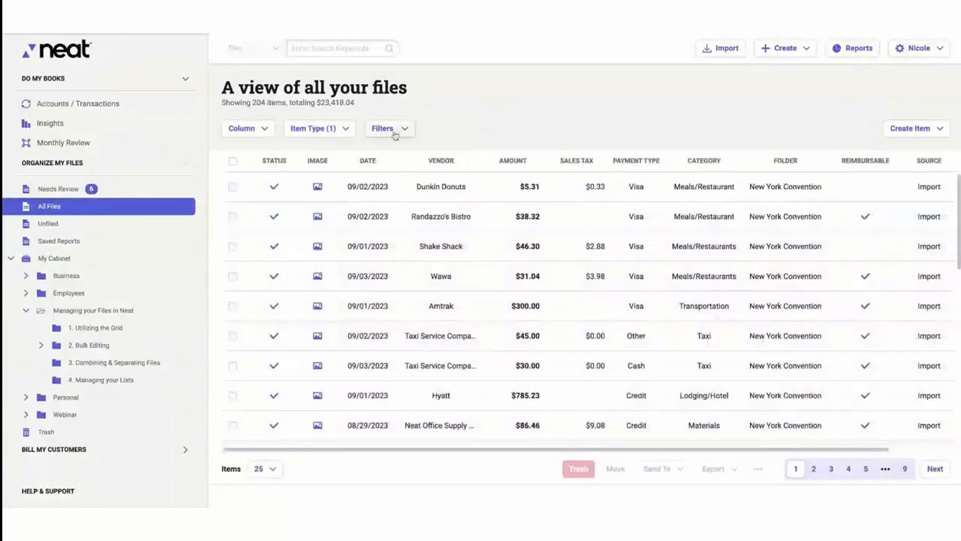
Filter the receipts by the vendor lowes.
left_click(395, 129)
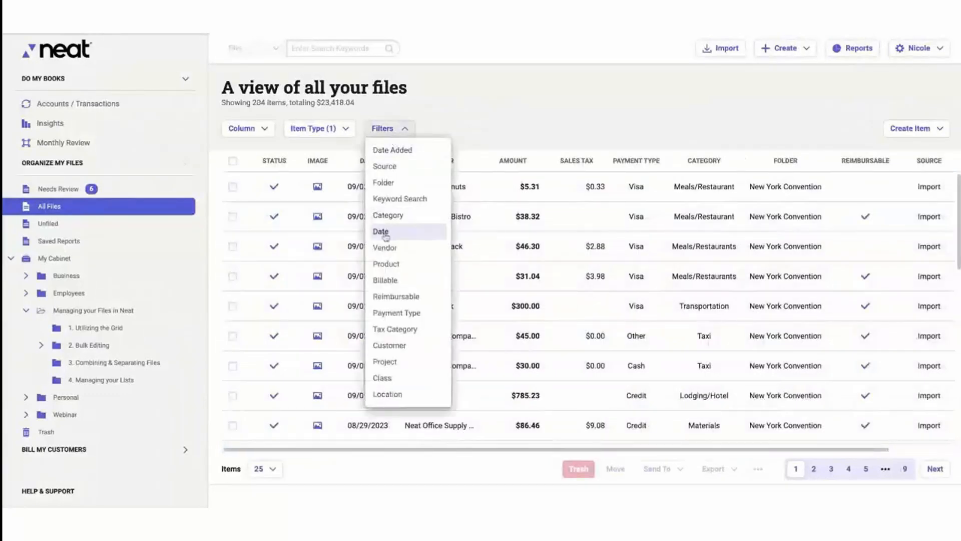
left_click(385, 247)
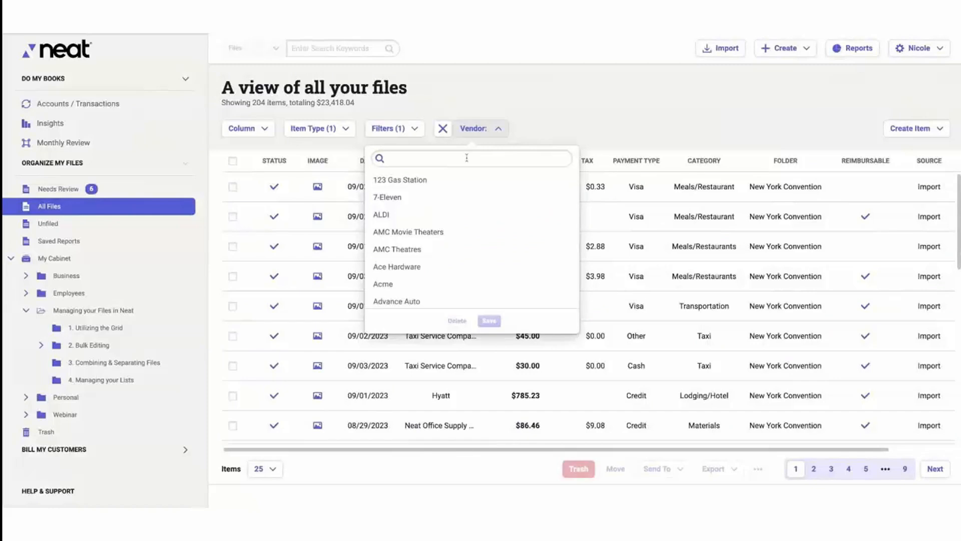
type("Lo")
left_click(425, 237)
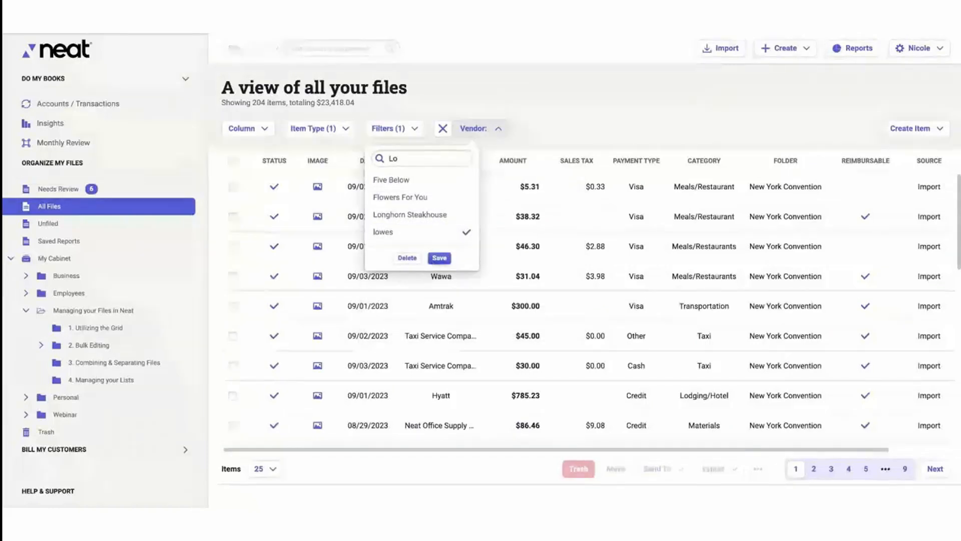
left_click(439, 258)
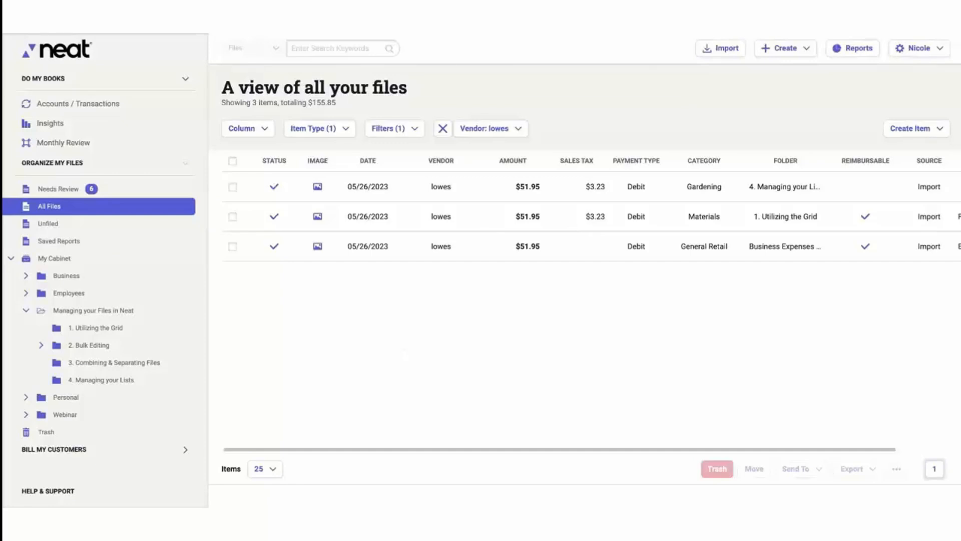
left_click(245, 161)
left_click(245, 162)
Open List Management for the receipt fields and search the Vendor list for Lowes.
left_click(921, 50)
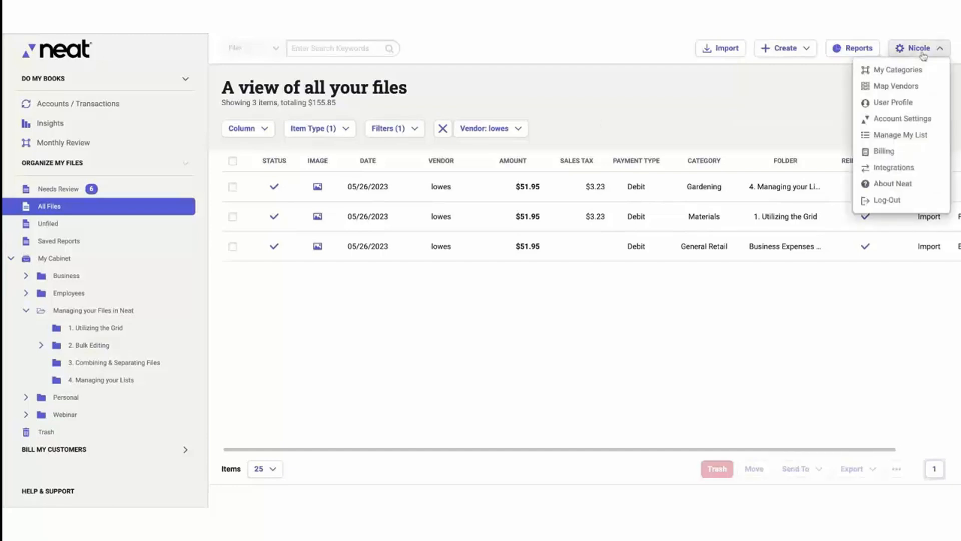
left_click(884, 135)
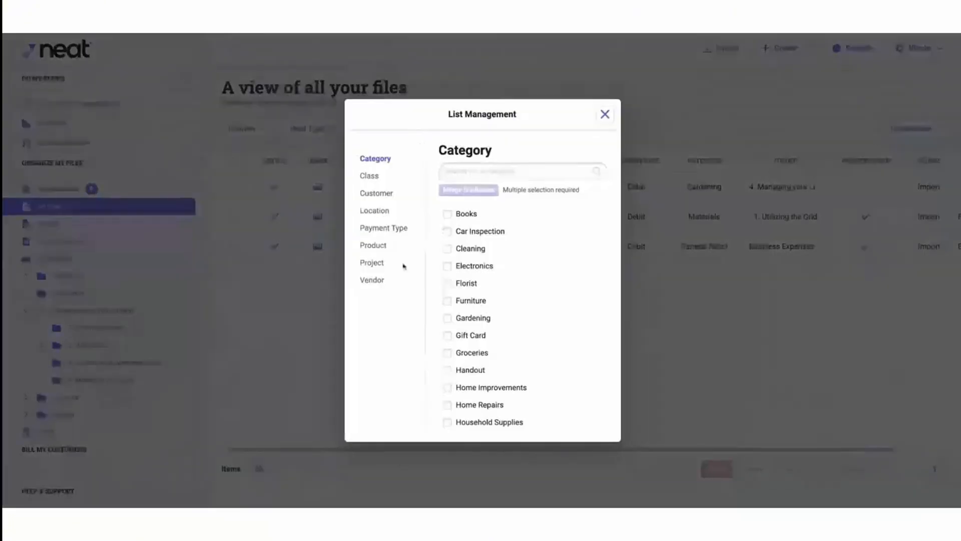
left_click(378, 283)
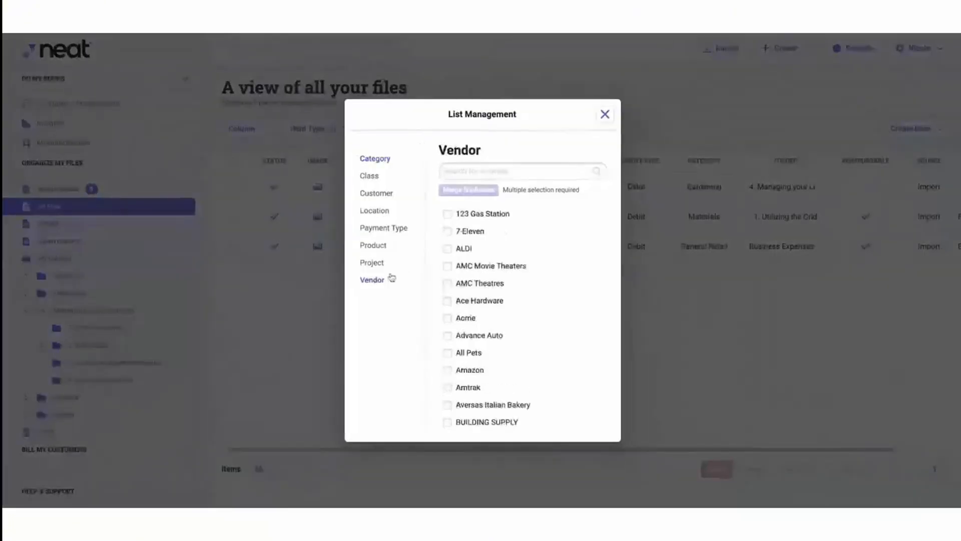
left_click(489, 171)
type("Lowes")
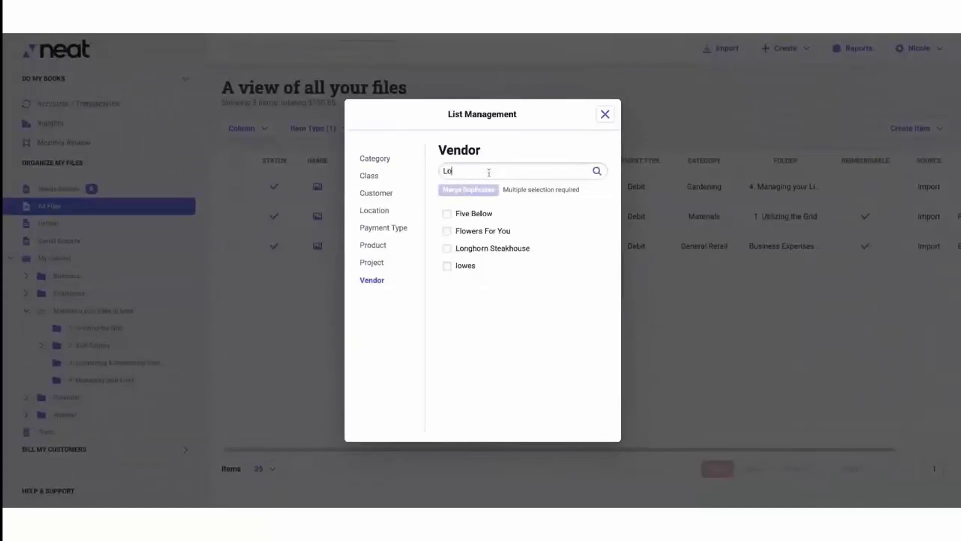
Rename the vendor lowes to Lowe's, save the change, and close List Management.
mouse_move(592, 224)
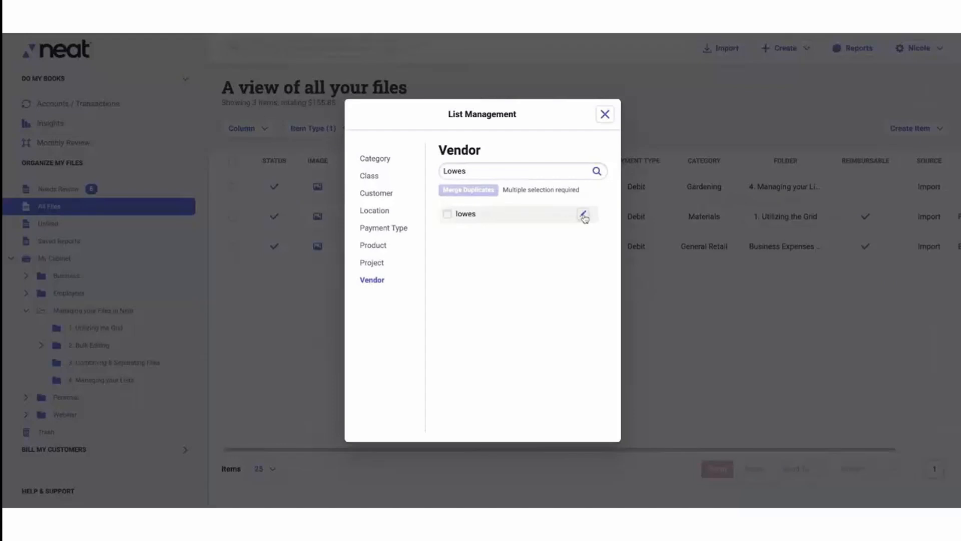
left_click(582, 214)
left_click(465, 214)
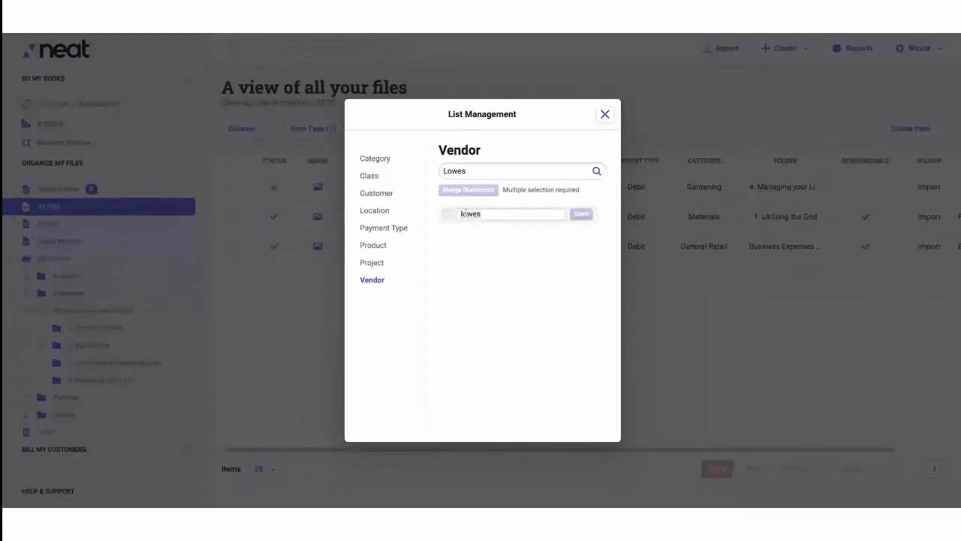
key("BackSpace")
type("Lowe")
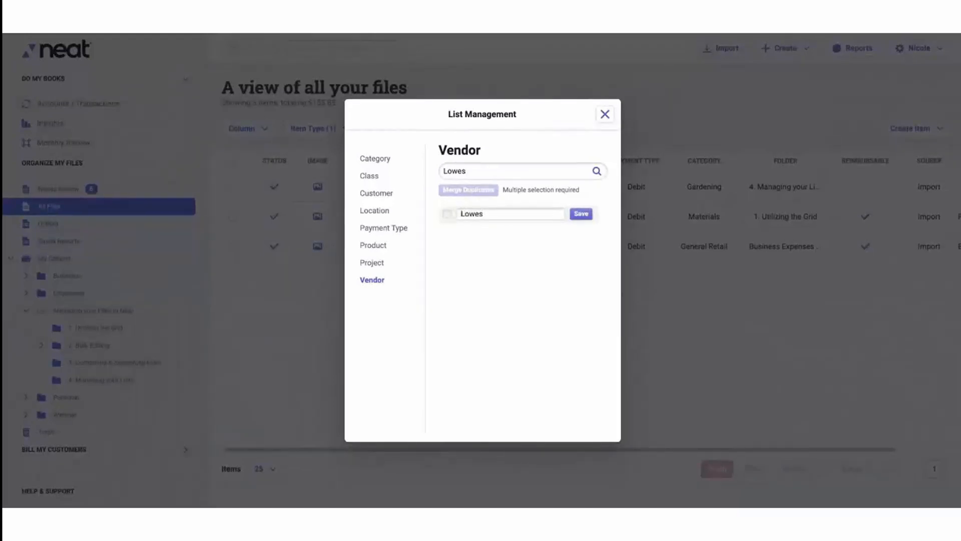
type("'")
left_click(580, 214)
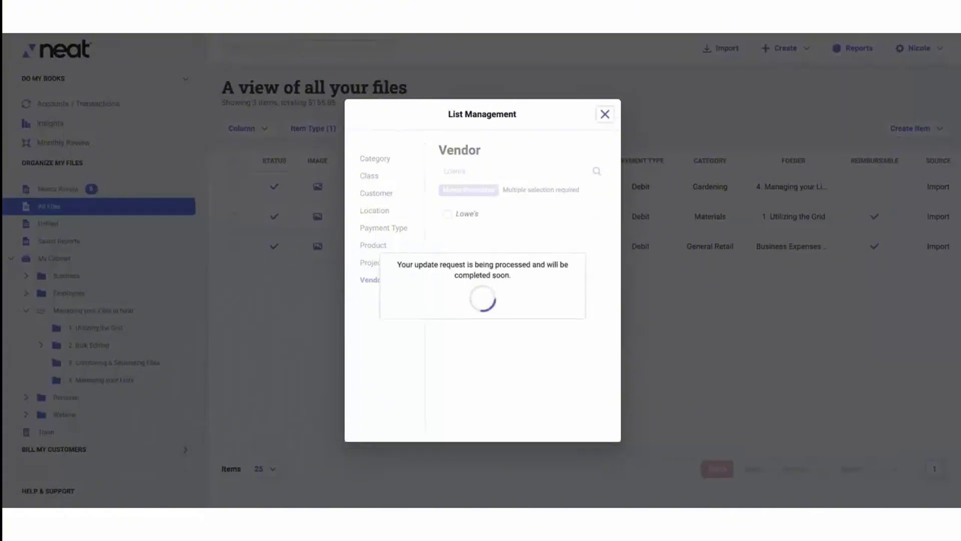
left_click(604, 114)
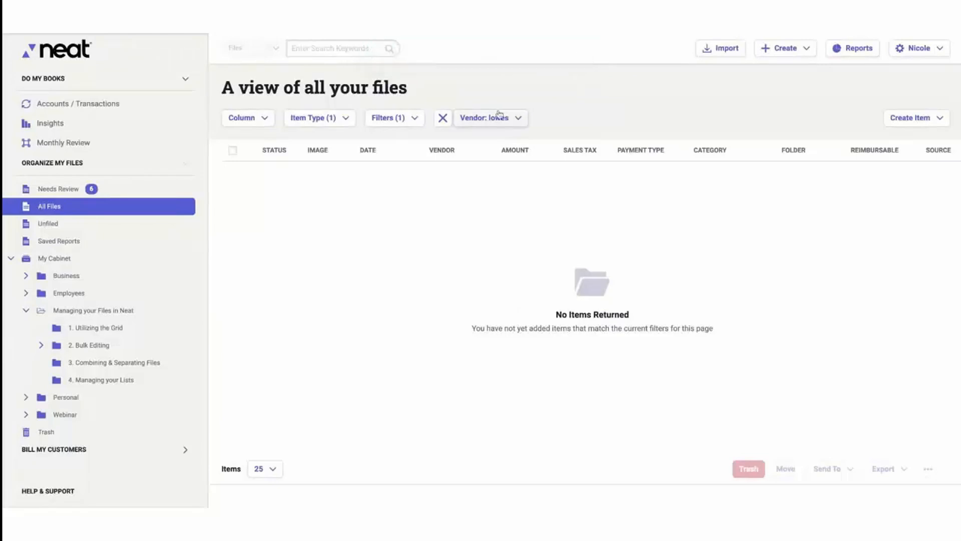
Replace the lowes vendor filter with a filter for the vendor Lowe's.
left_click(443, 119)
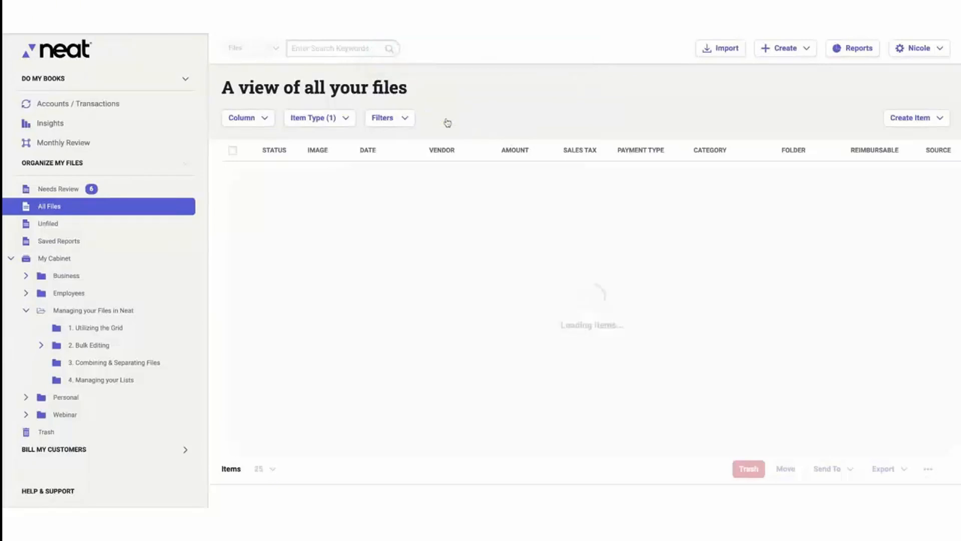
left_click(397, 119)
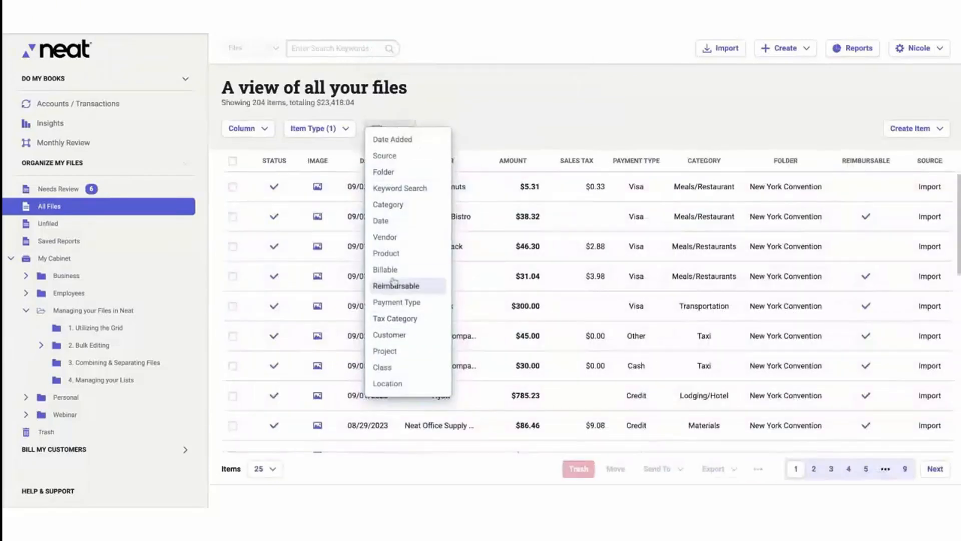
left_click(385, 236)
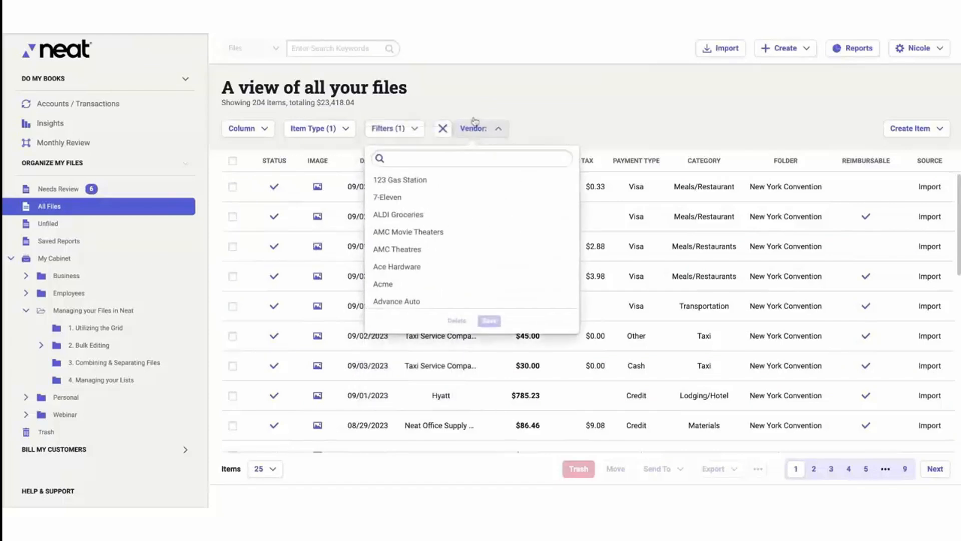
type("Loe")
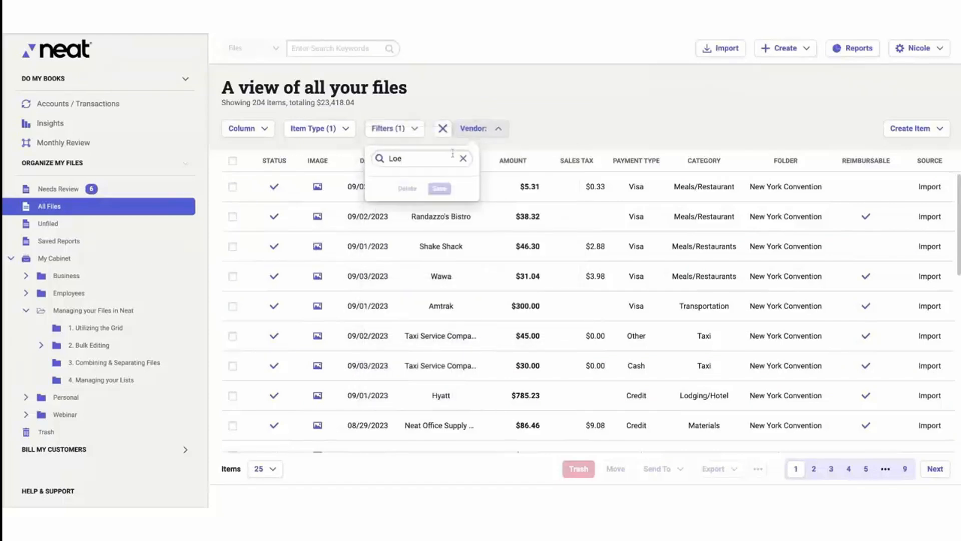
key("BackSpace")
left_click(420, 234)
left_click(439, 258)
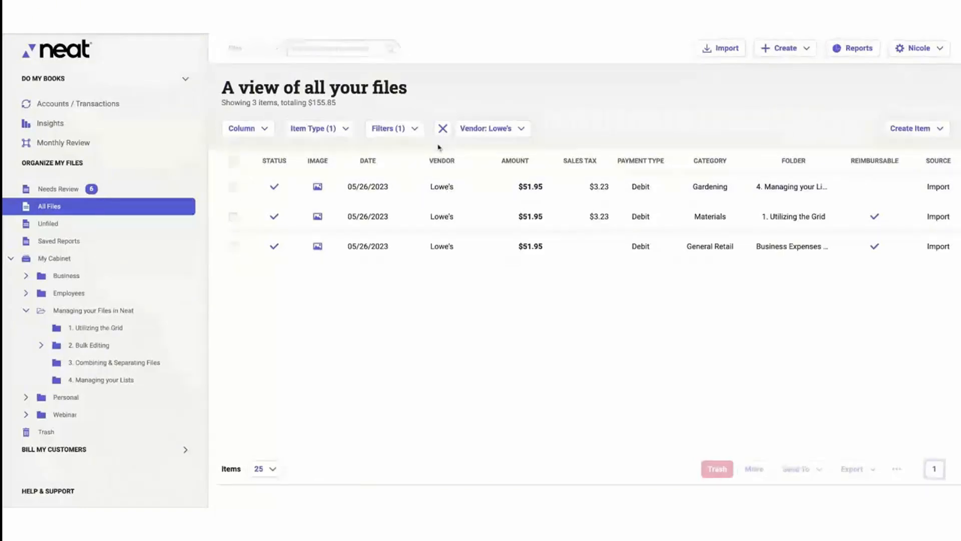
Clear the Lowe's filter, search the vendor filter choices for Lo to check for duplicate entries, and remove the empty filter.
left_click(442, 129)
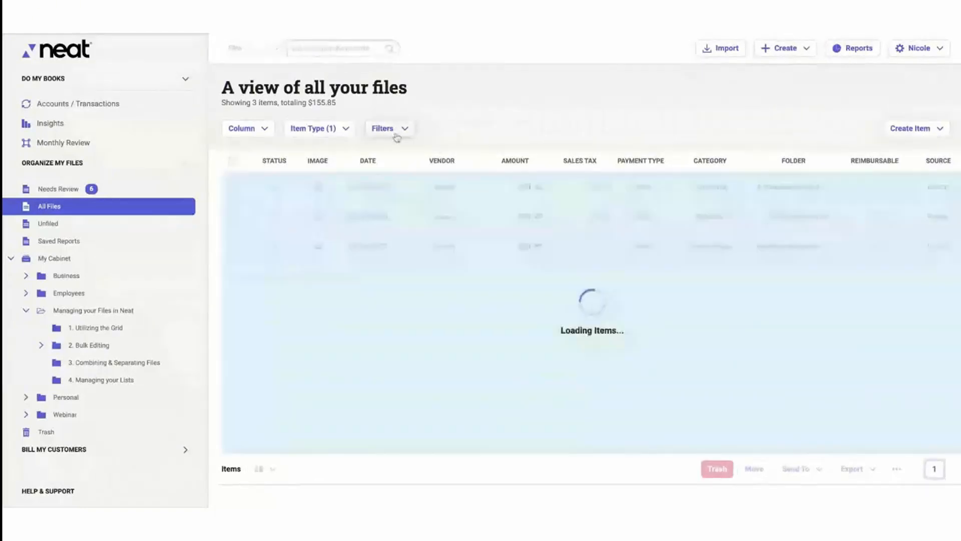
left_click(395, 130)
left_click(407, 249)
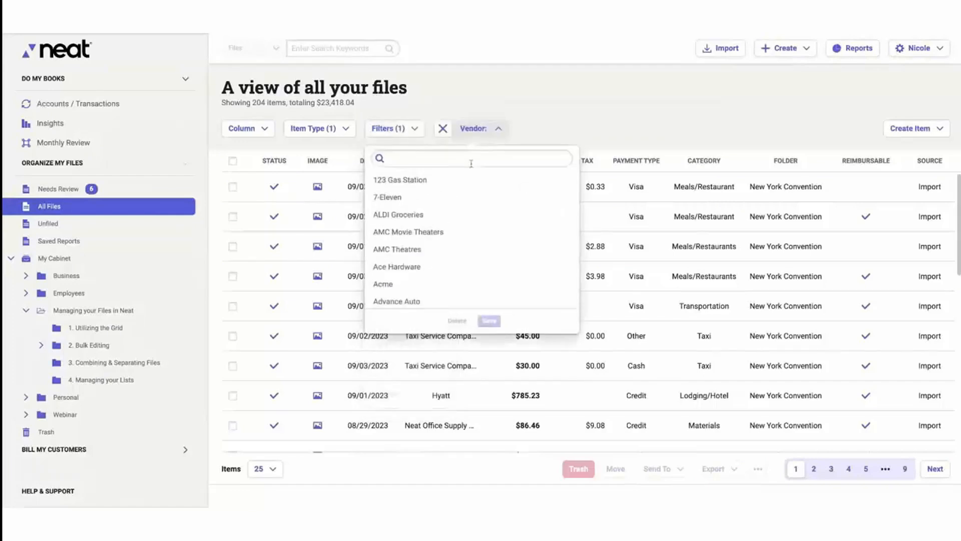
type("L")
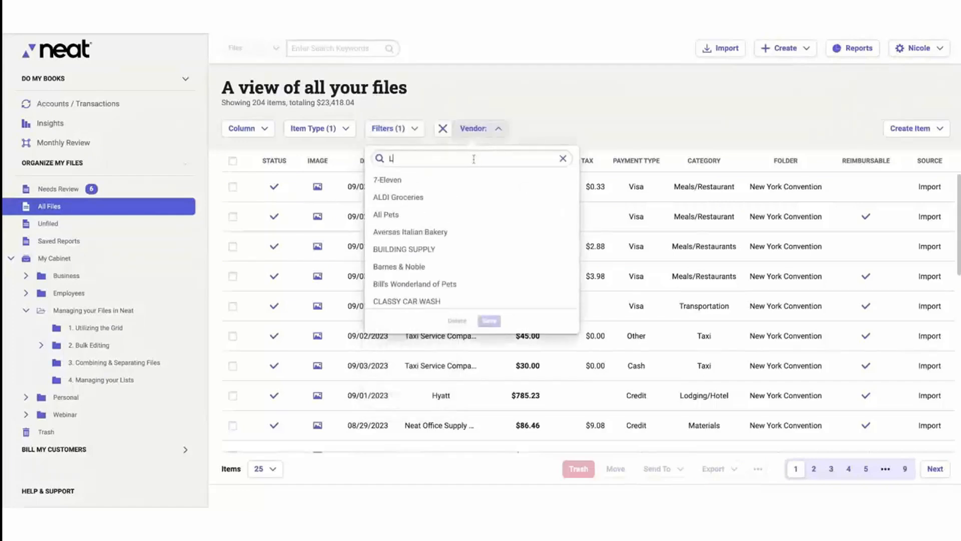
type("o")
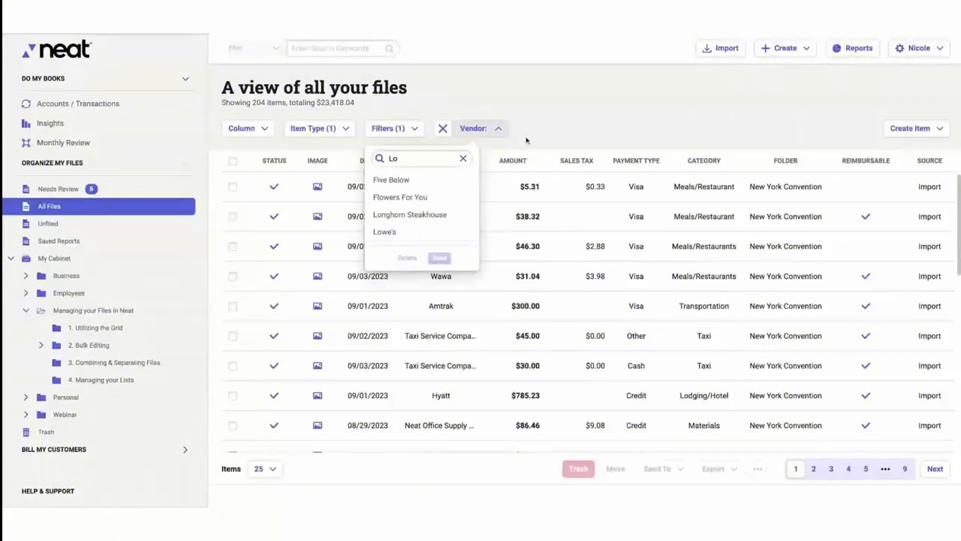
left_click(442, 128)
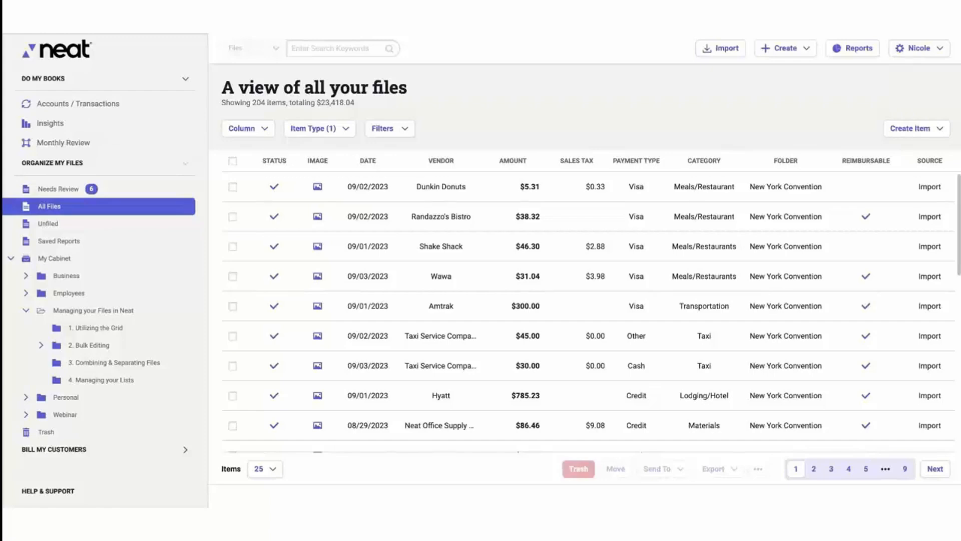
Review the field lists and Category entries in List Management, and close it.
left_click(917, 46)
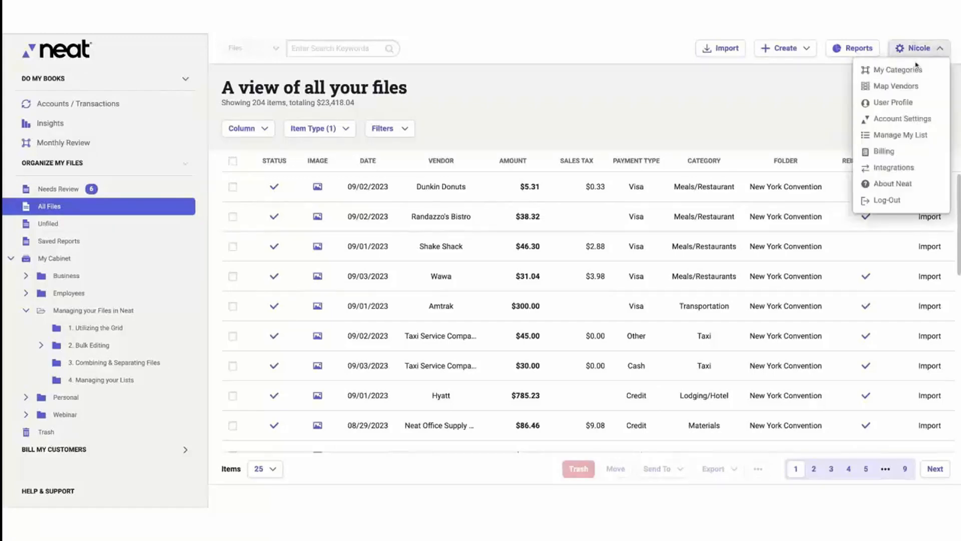
left_click(894, 135)
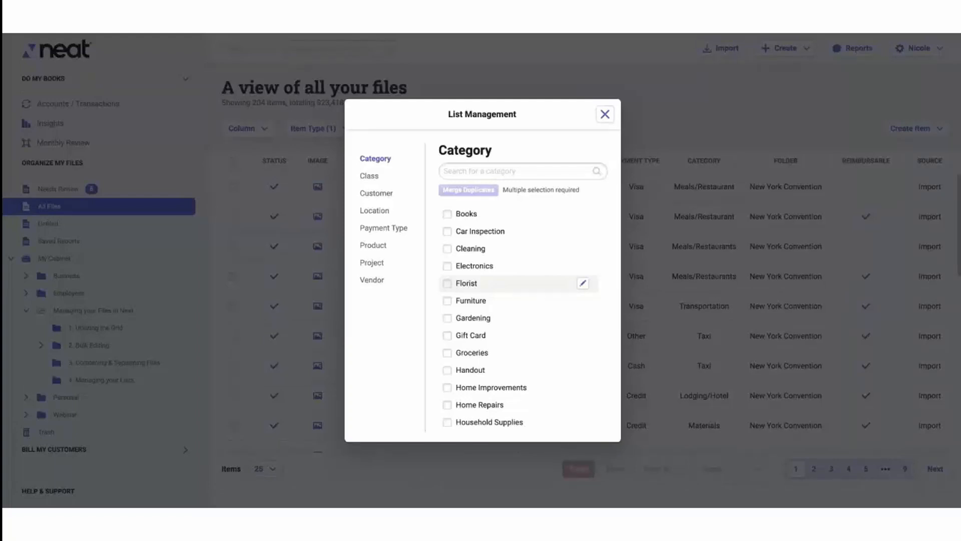
left_click(605, 115)
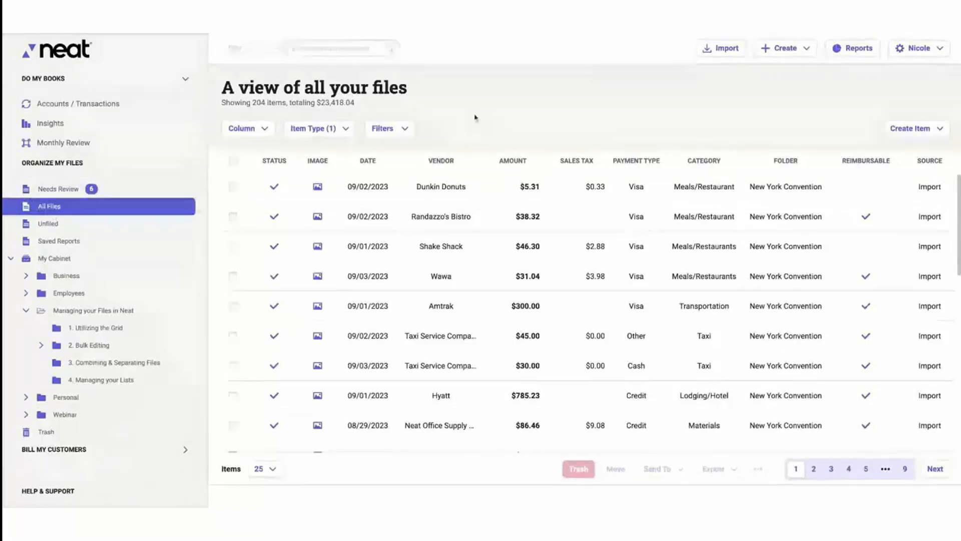
Filter the receipts by the vendor ALDI Groceries.
left_click(384, 128)
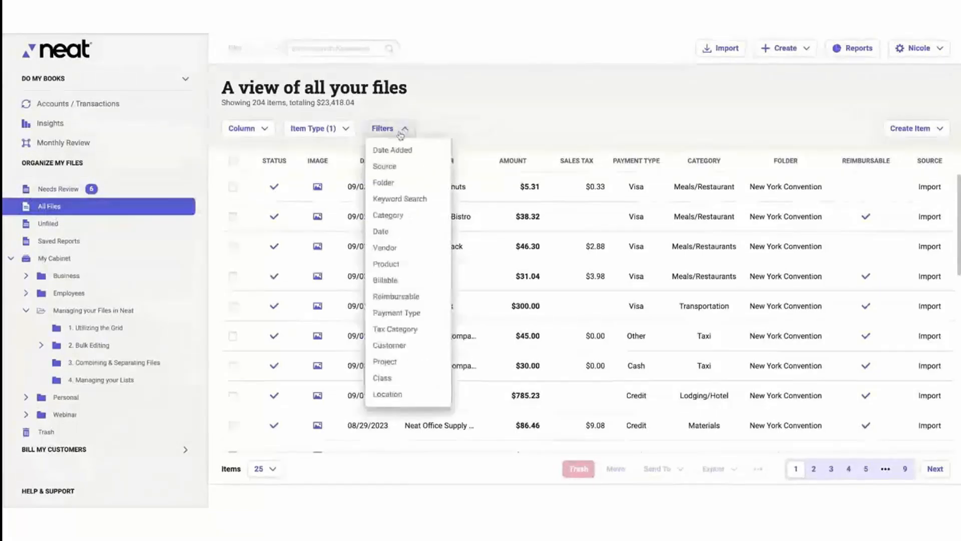
left_click(394, 248)
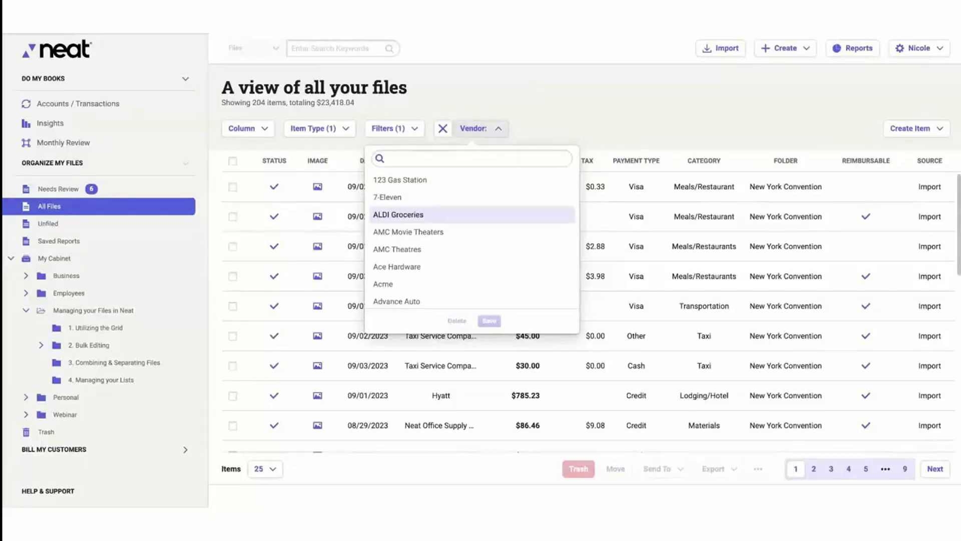
left_click(425, 215)
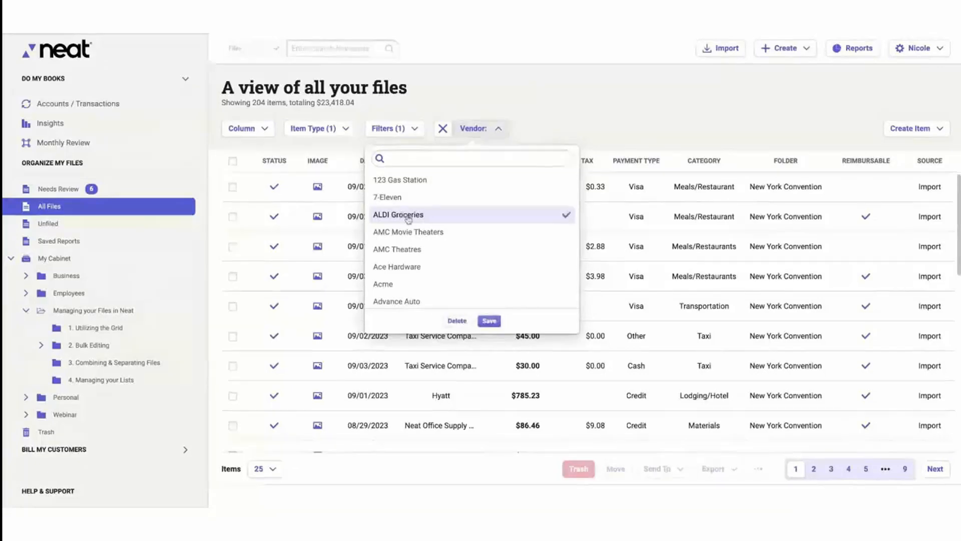
left_click(488, 320)
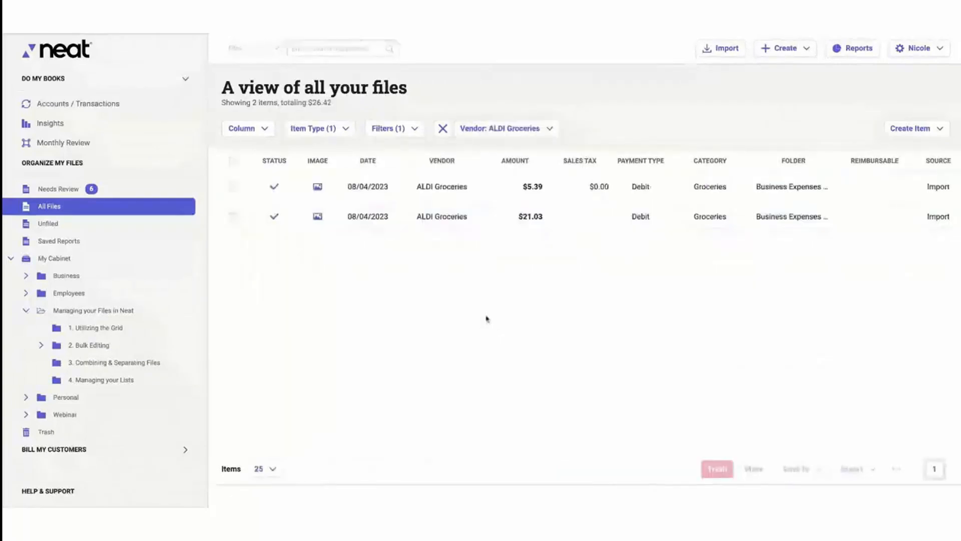
Change the vendor of the $5.39 ALDI Groceries receipt to the new entry Grocery Store and save the receipt.
left_click(451, 187)
left_click(186, 186)
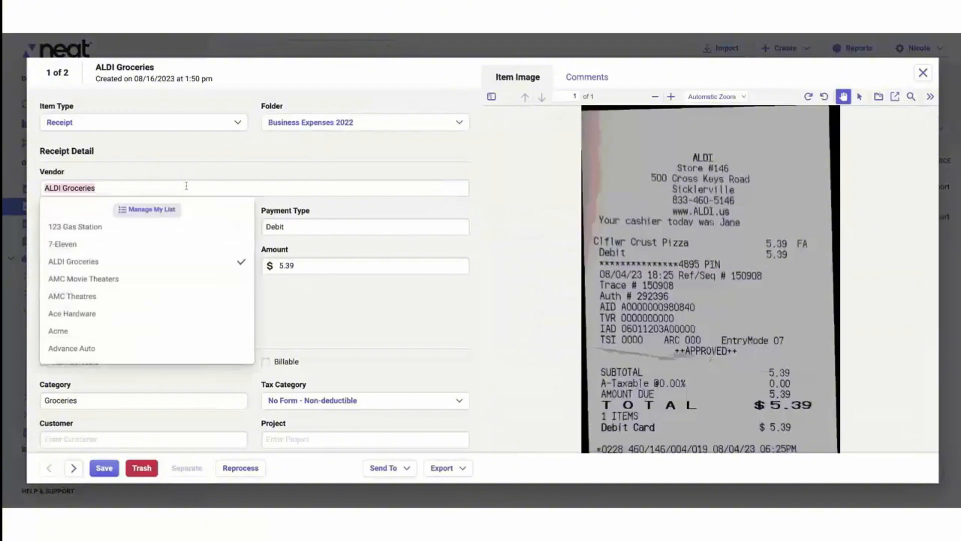
type("Gro")
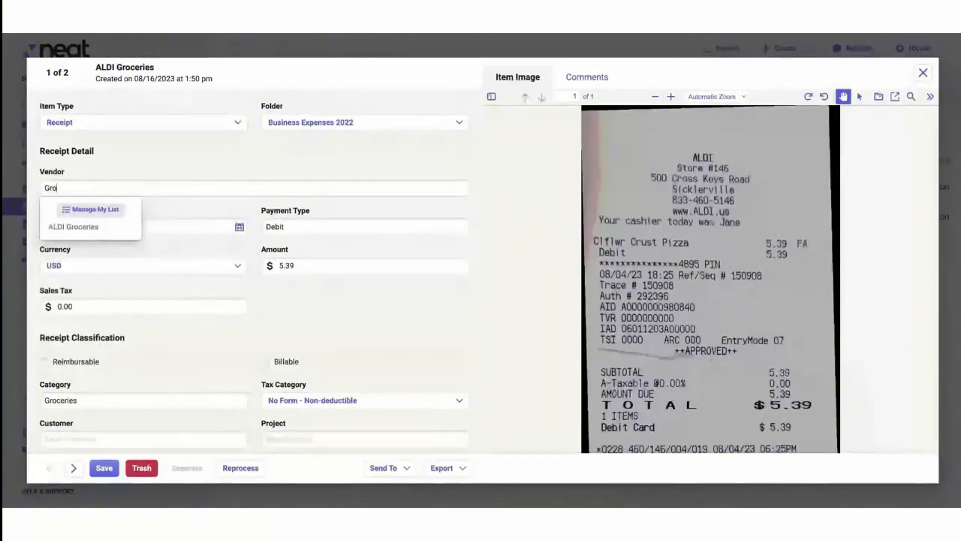
type("cery")
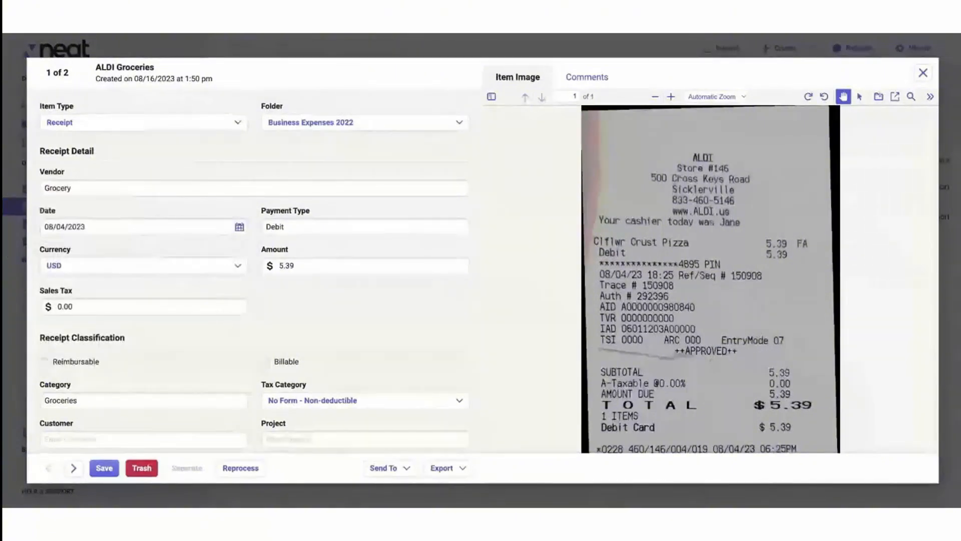
type(" Store")
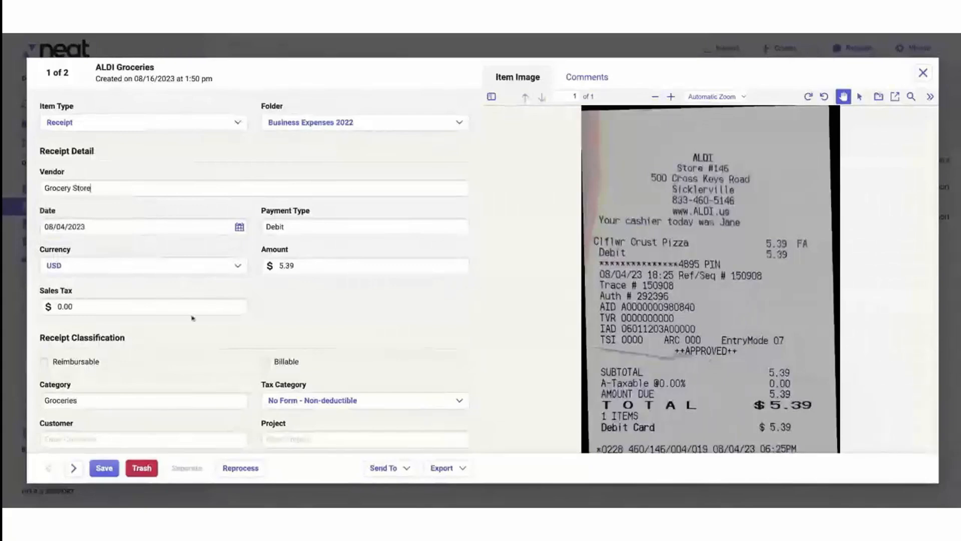
left_click(106, 469)
Change the vendor of the $21.03 ALDI Groceries receipt to the existing entry Grocery Store, save it, and close the receipt.
left_click(73, 467)
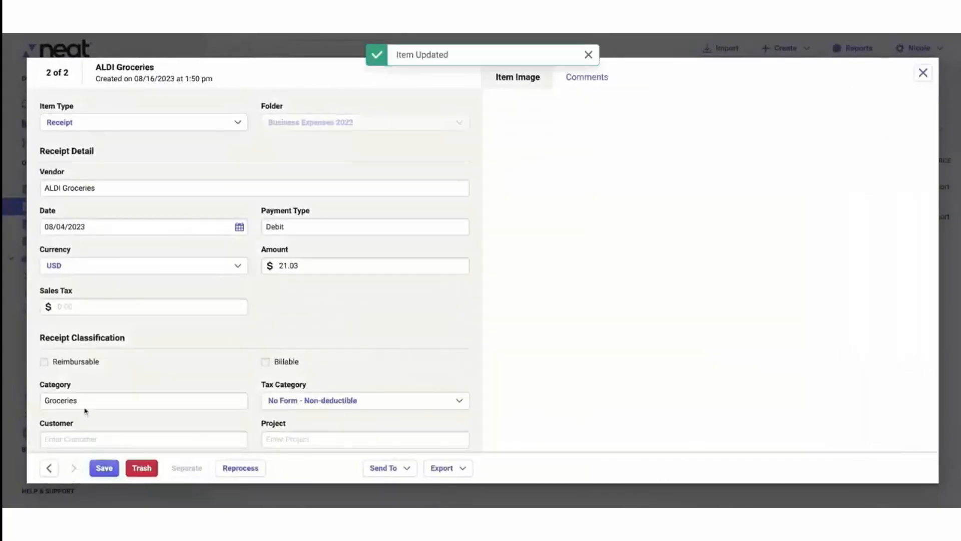
left_click(99, 189)
type("Gr")
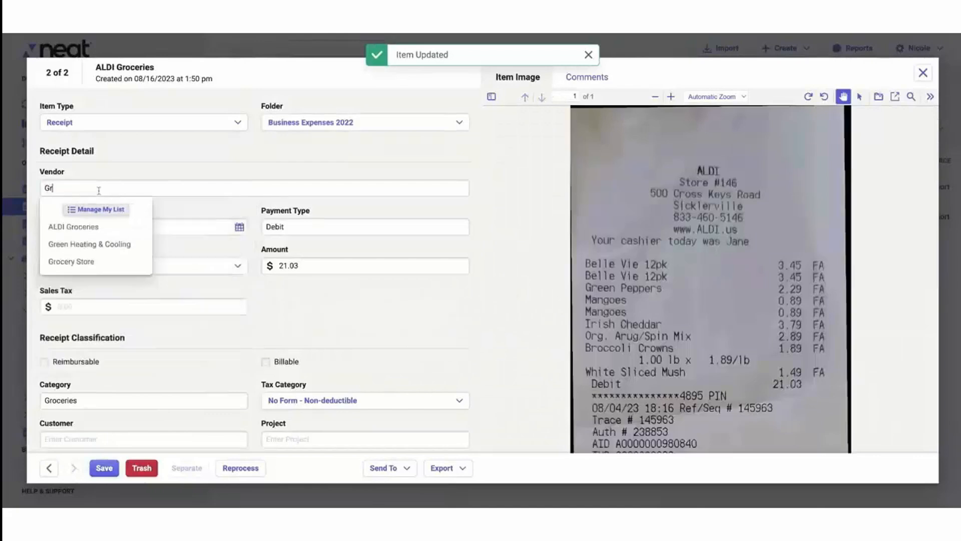
type("ocery")
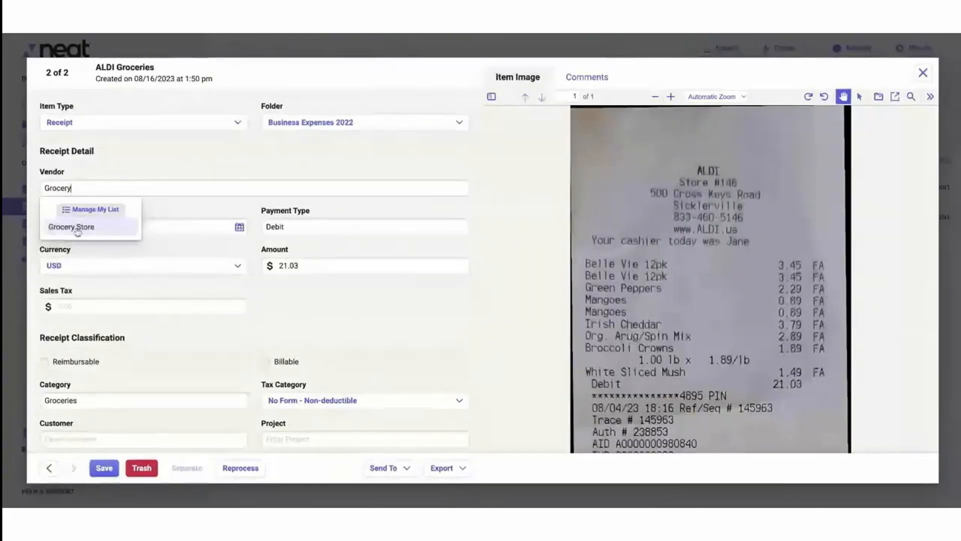
left_click(60, 228)
left_click(112, 467)
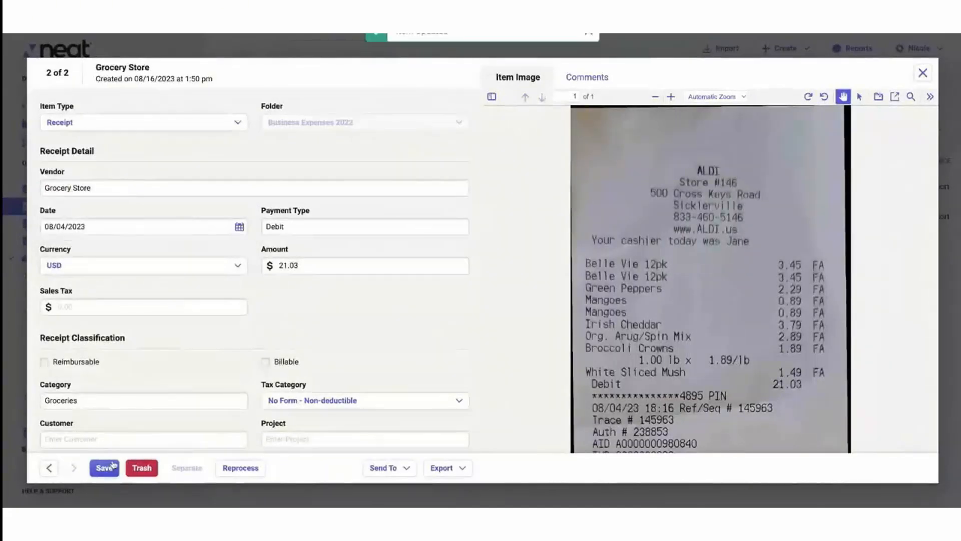
left_click(922, 74)
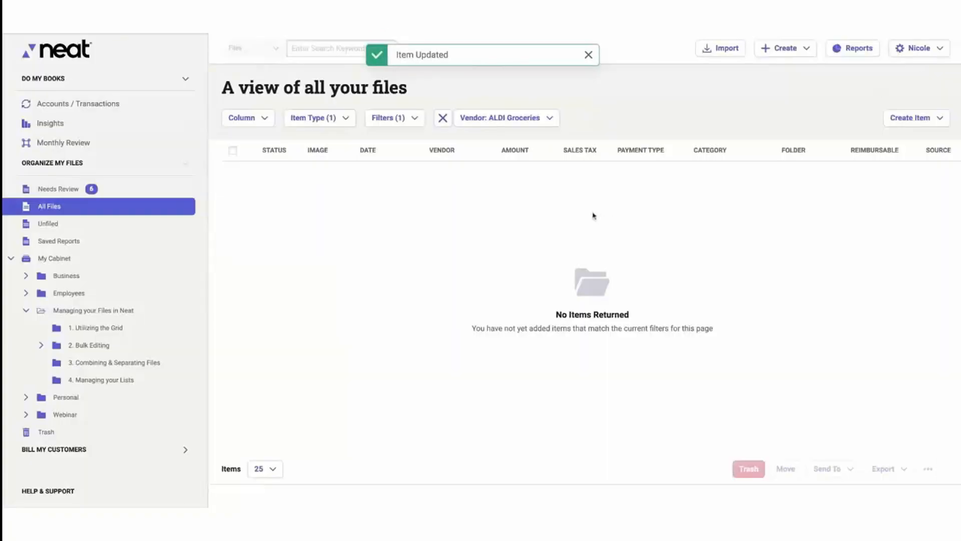
Check the vendor filter choices for a remaining ALDI Groceries entry, and remove the vendor filter.
left_click(510, 120)
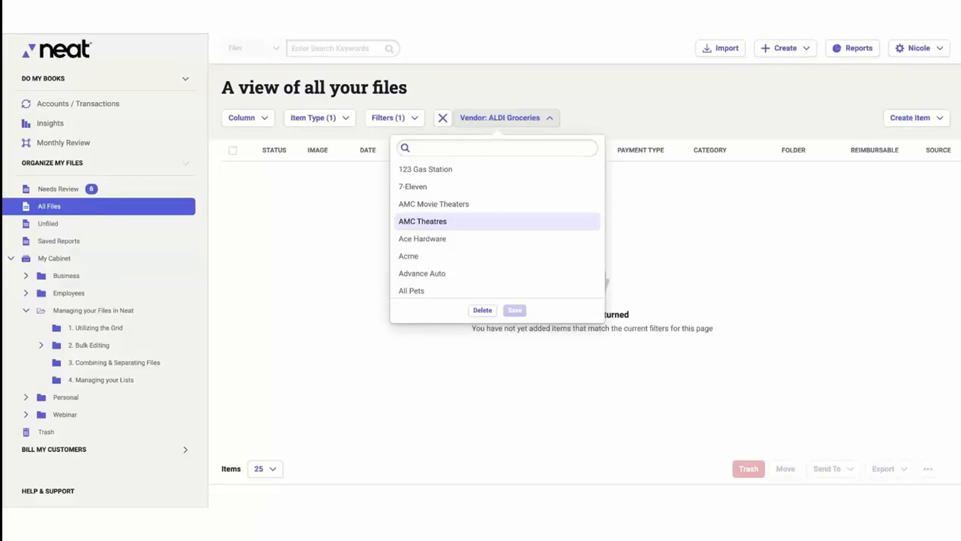
left_click(344, 227)
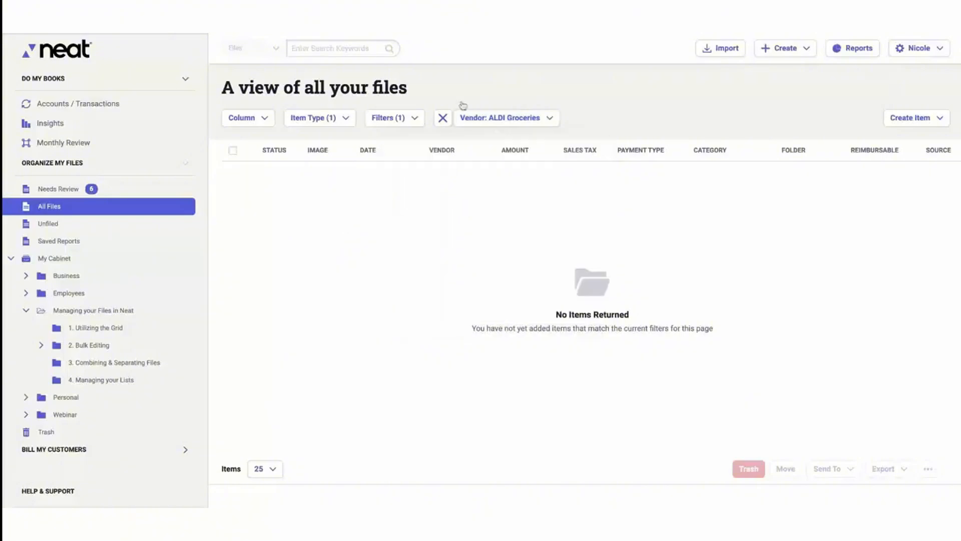
left_click(442, 117)
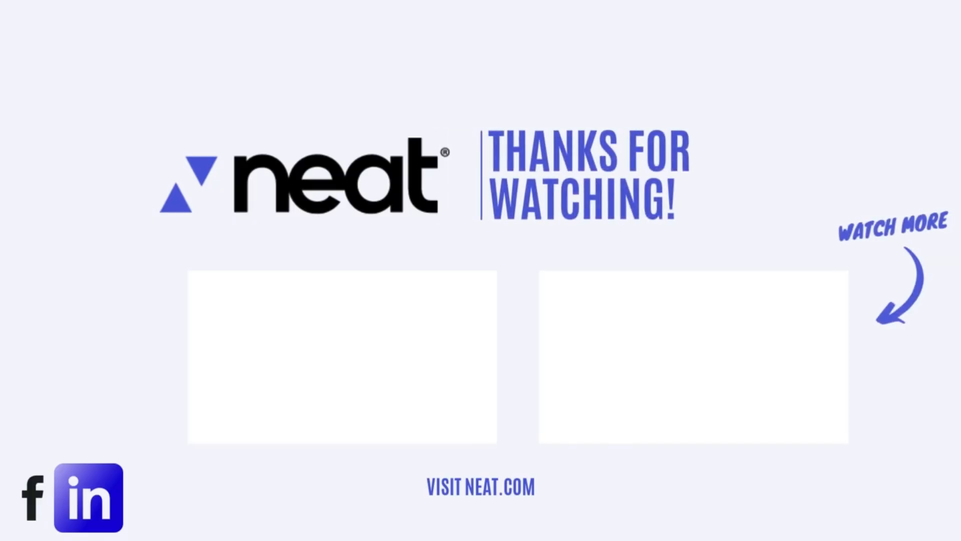